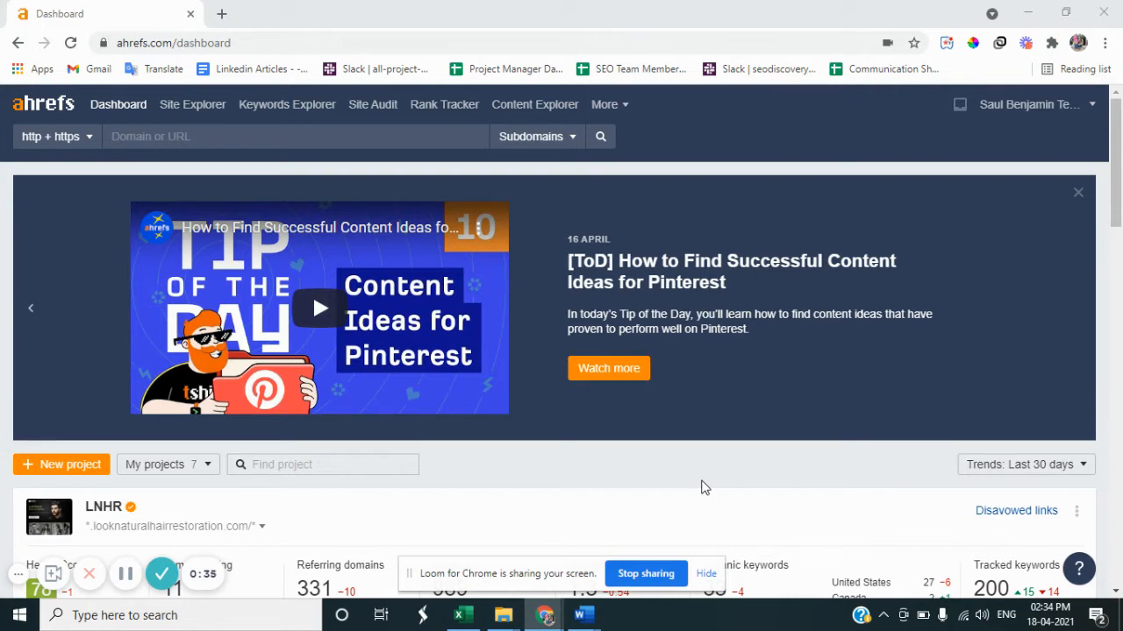
click(127, 576)
click(127, 578)
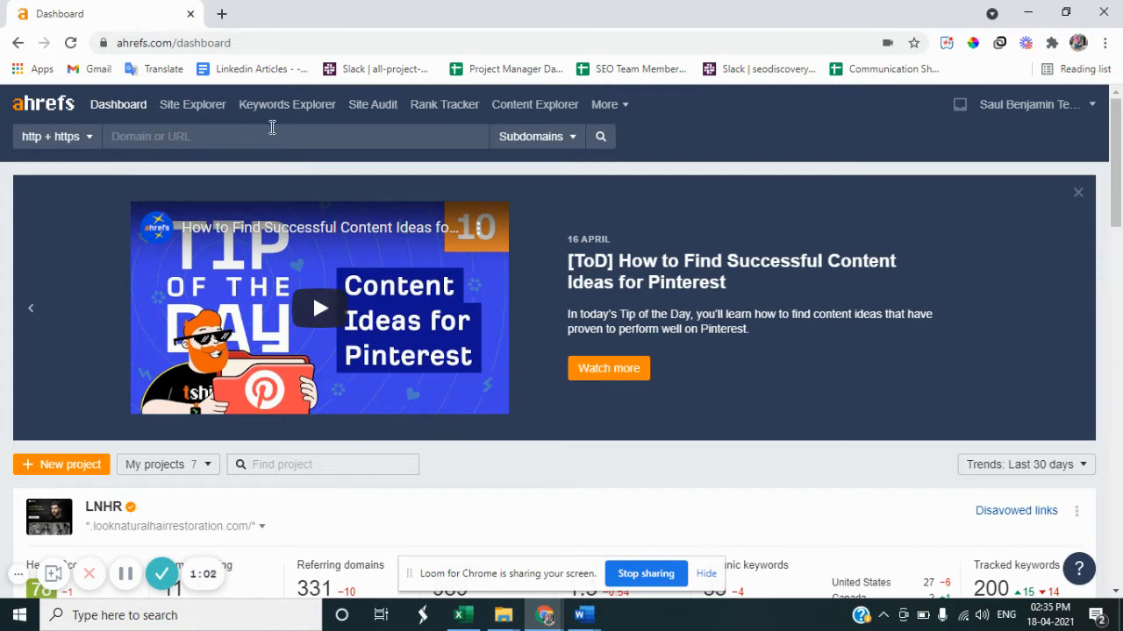
- Look up the domain seodiscovery.com in Site Explorer to open its overview
click(233, 135)
text(seodiscover)
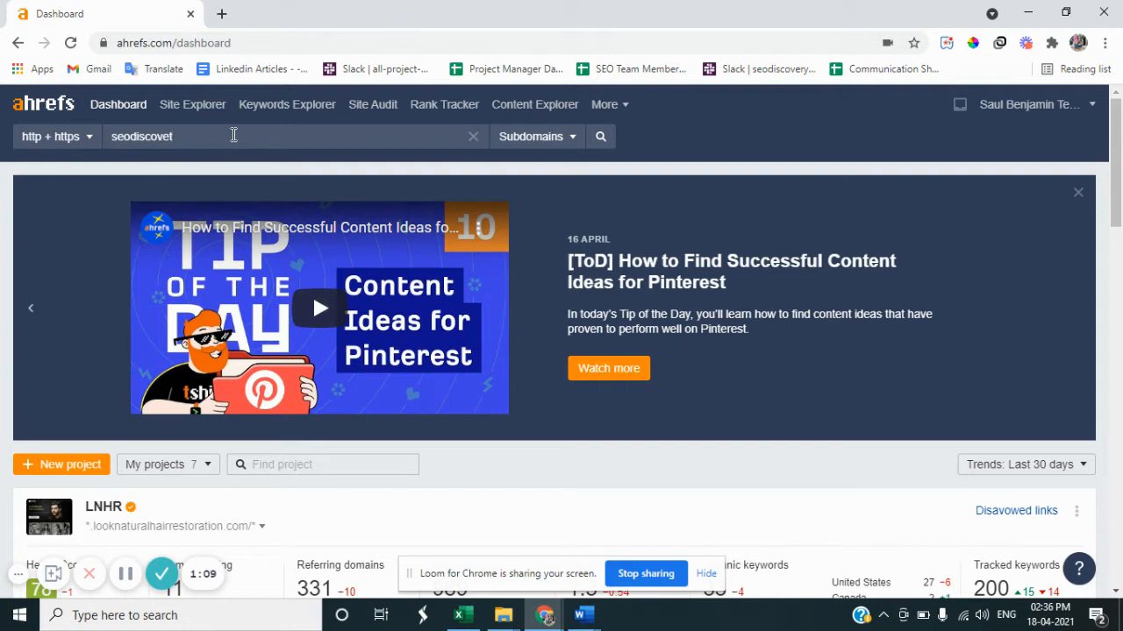
key(BackSpace)
text(y.com)
key(Return)
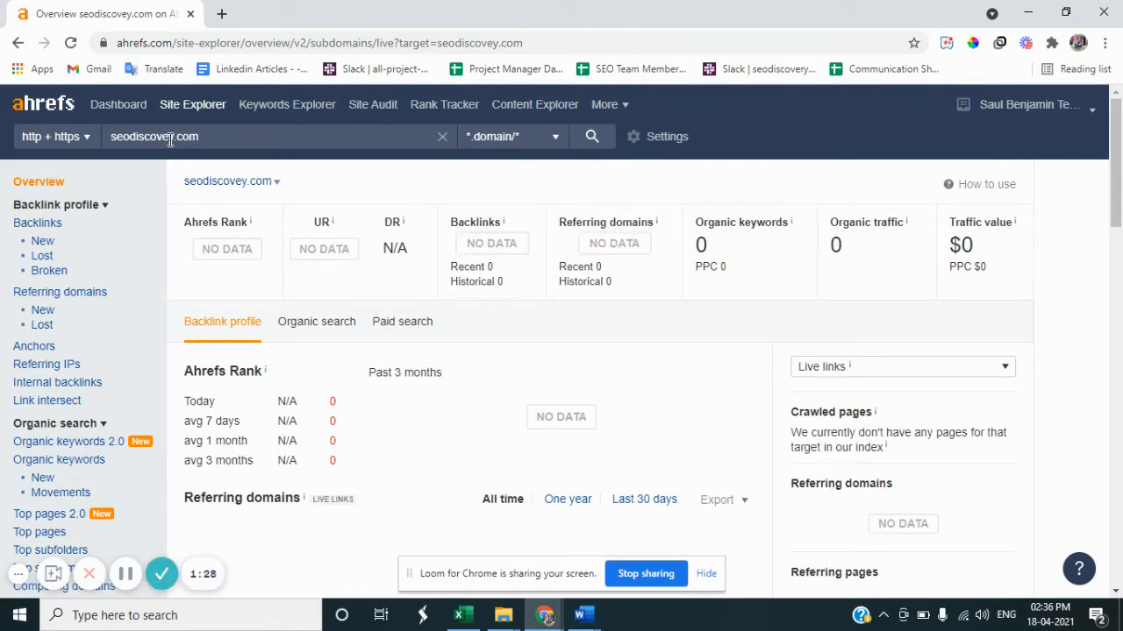
click(170, 138)
text(r)
click(591, 138)
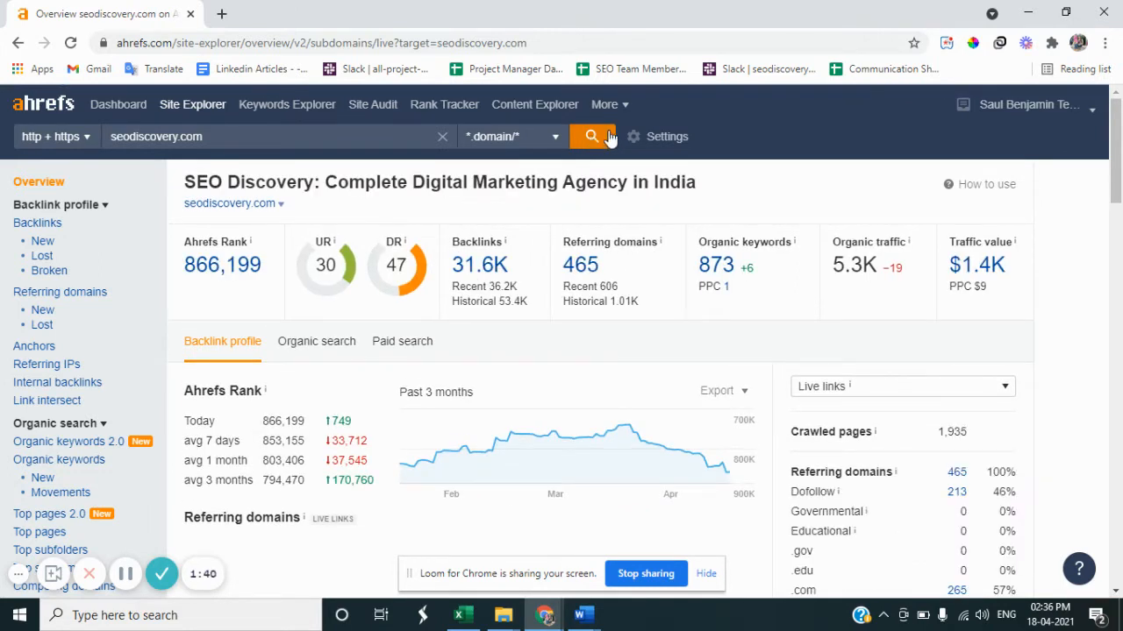
- View the Content Gap report for seodiscovery.com and switch to its Competing Domains report
drag(1117, 118, 1118, 195)
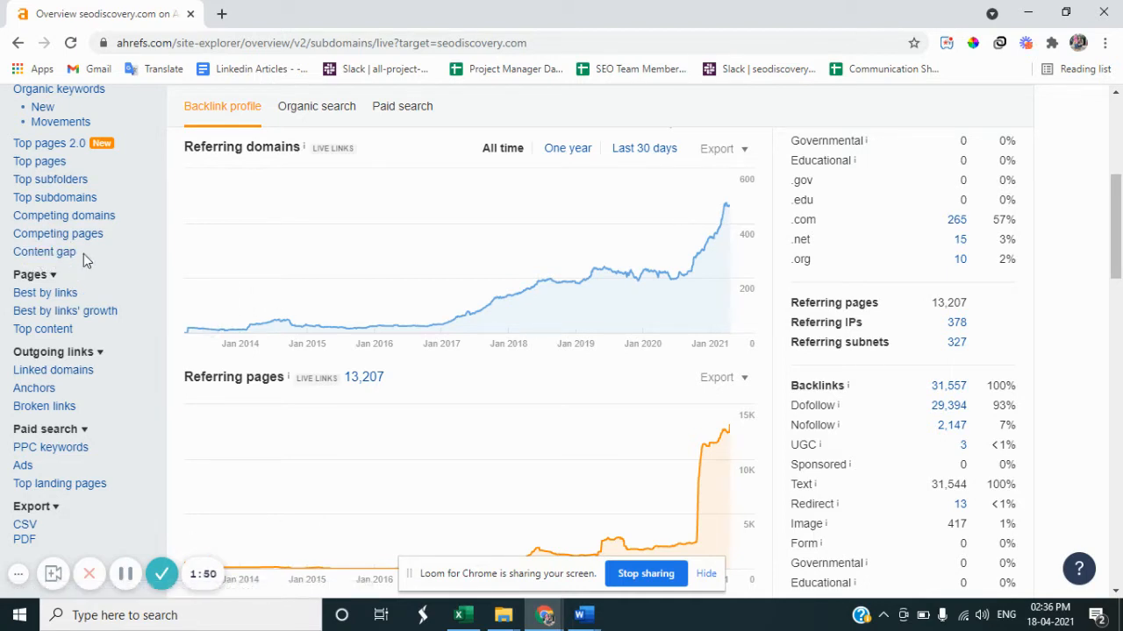
click(67, 260)
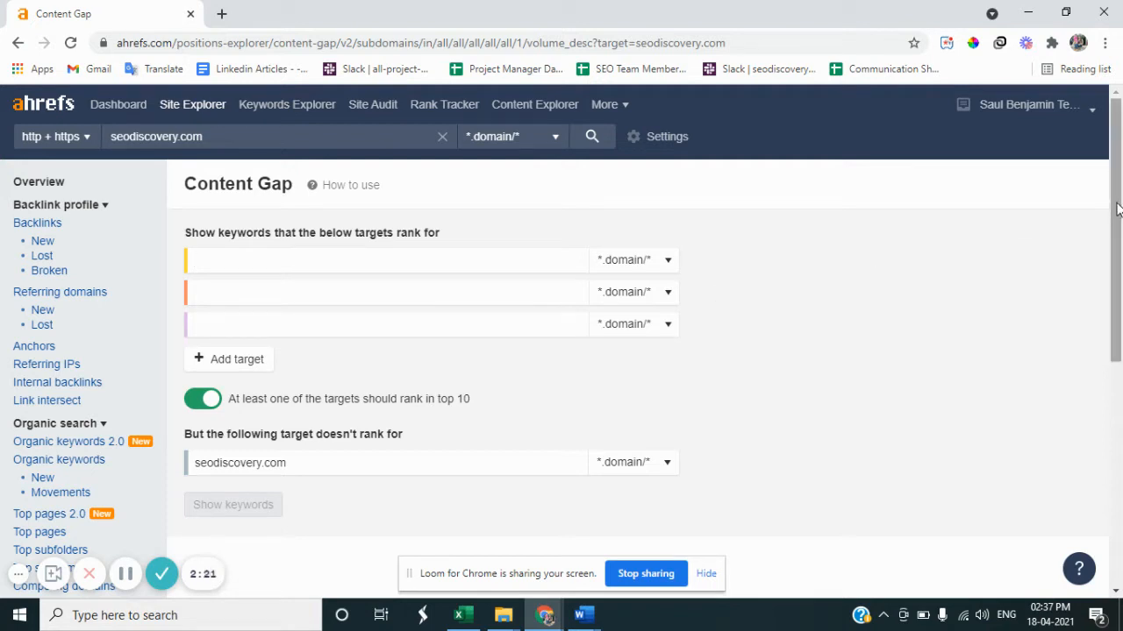
drag(1117, 208, 1120, 347)
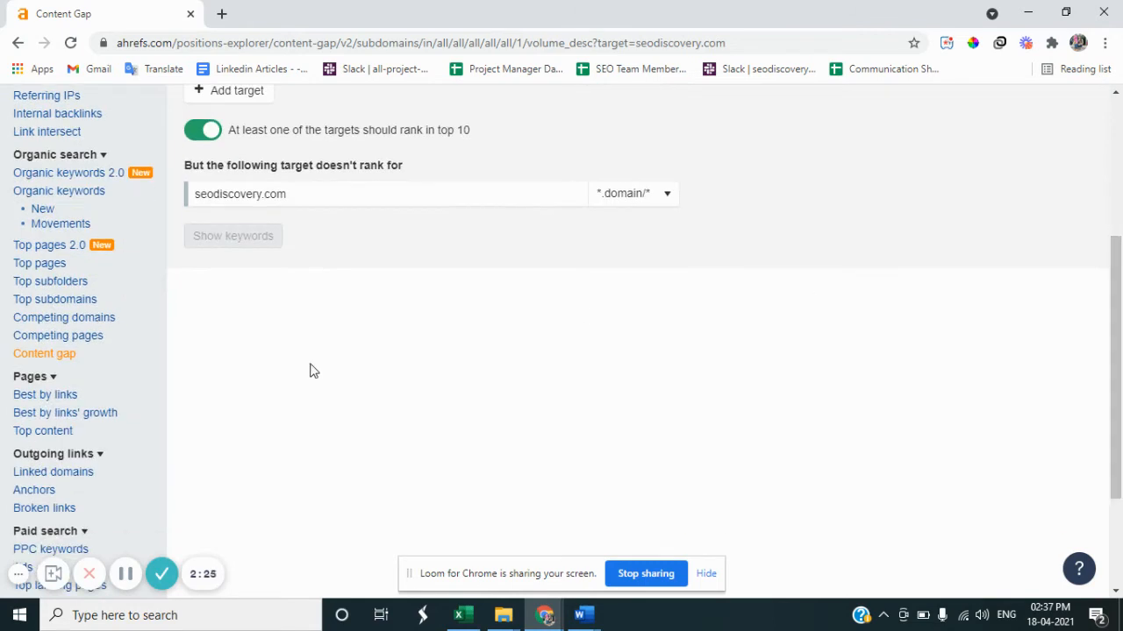
click(73, 330)
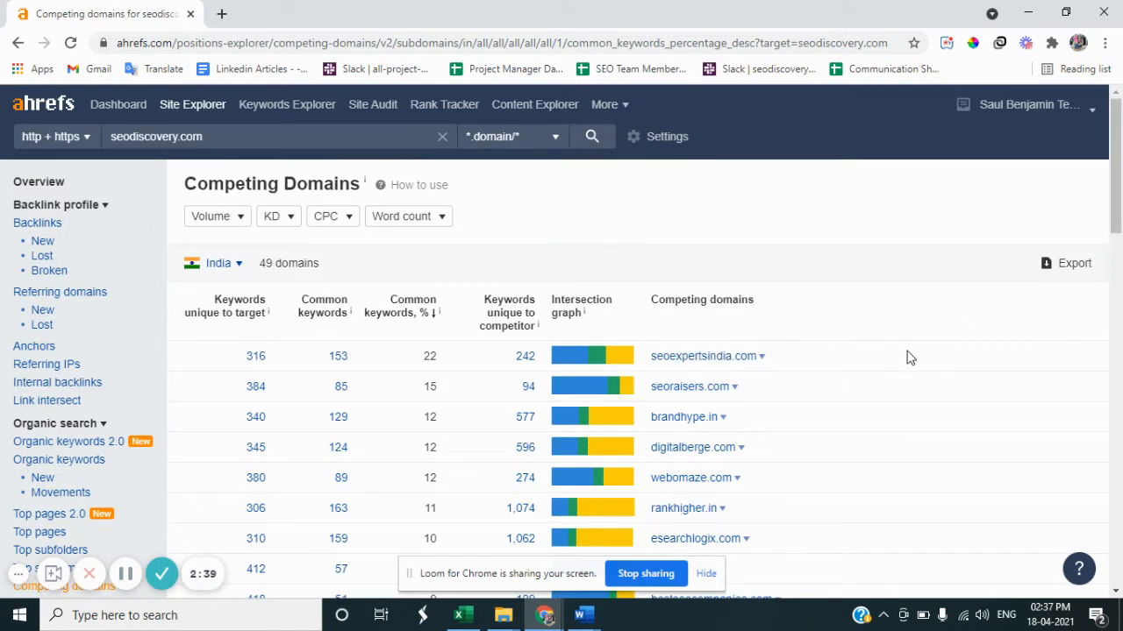
- Open the competing domains seoexpertsindia.com, seoraisers.com, brandhype.in, digitalberge.com and webomaze.com, each in a new browser tab
drag(1119, 204, 1072, 220)
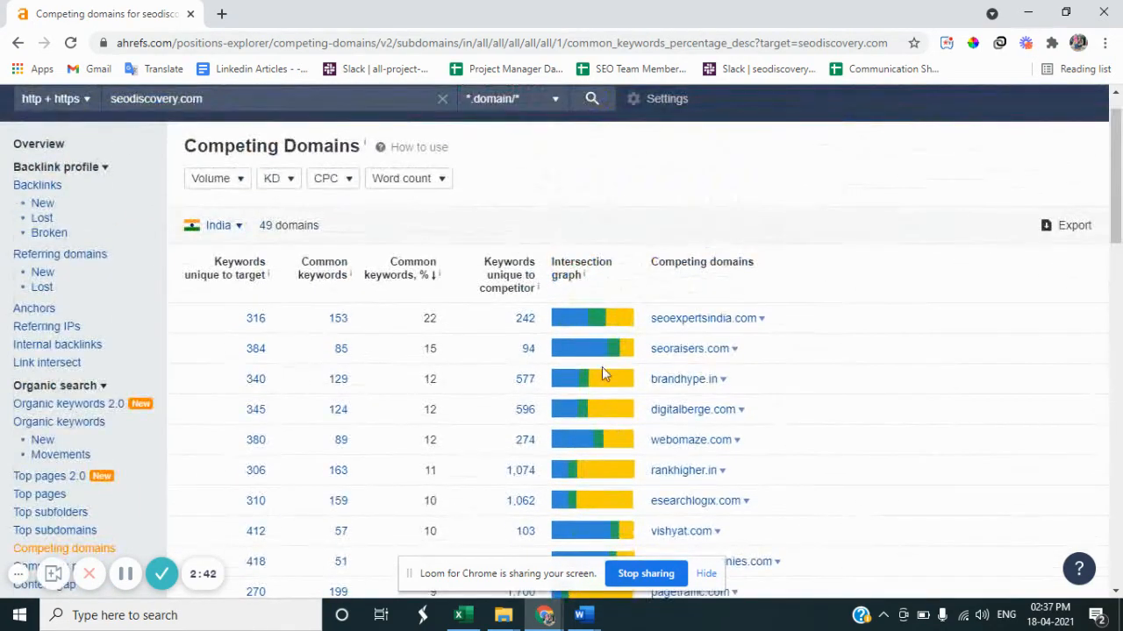
right_click(707, 325)
click(742, 333)
right_click(684, 358)
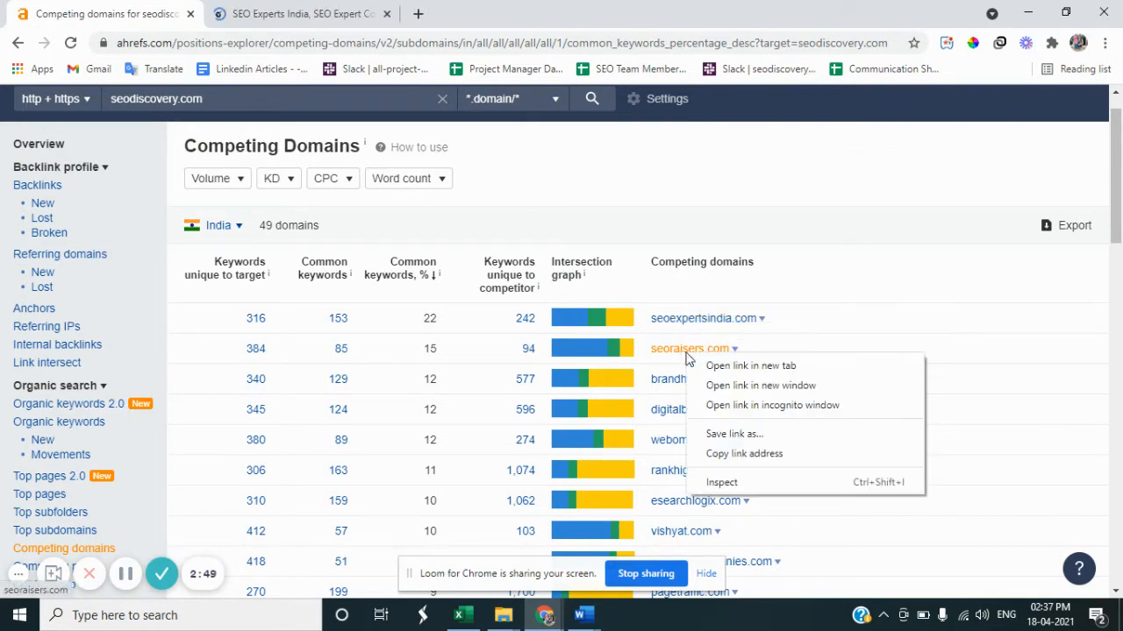
click(713, 367)
right_click(709, 379)
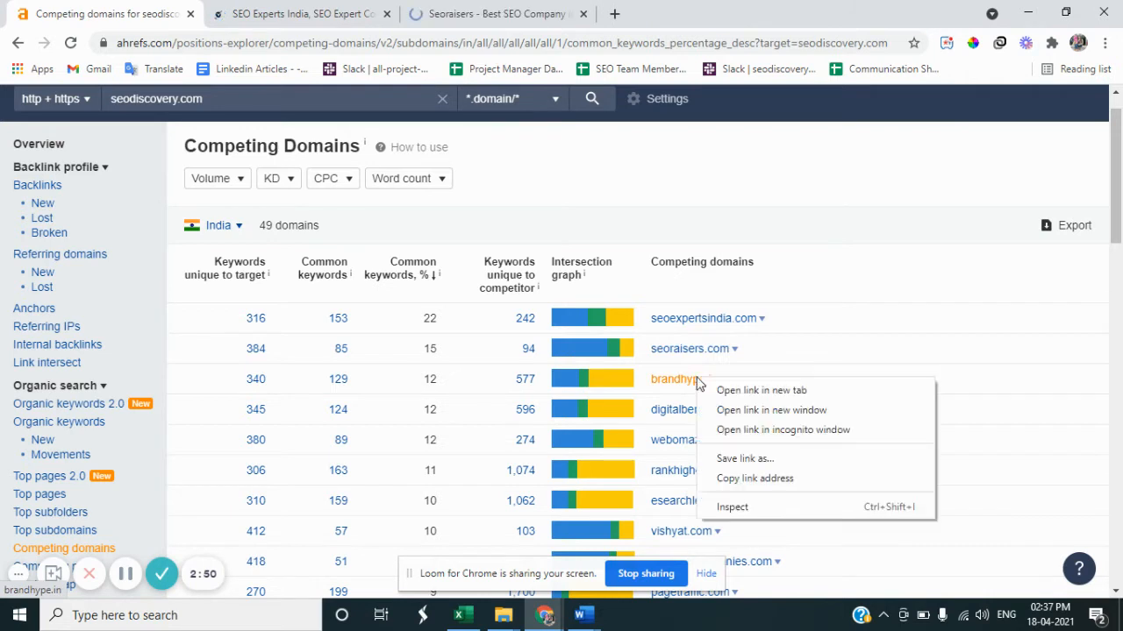
click(719, 391)
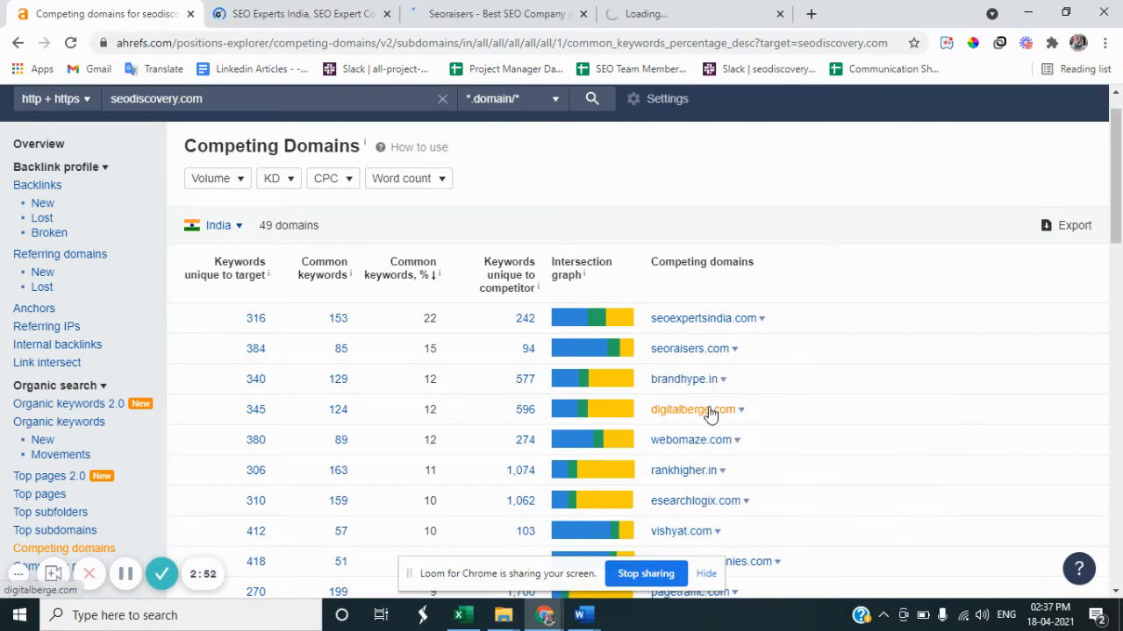
right_click(711, 412)
click(741, 421)
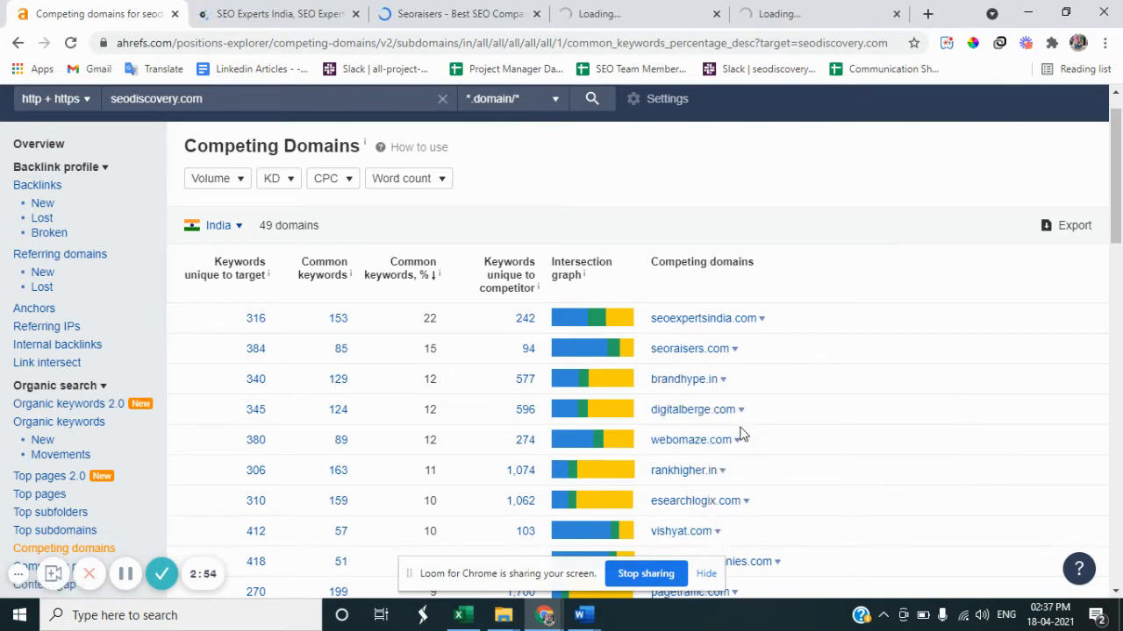
right_click(699, 447)
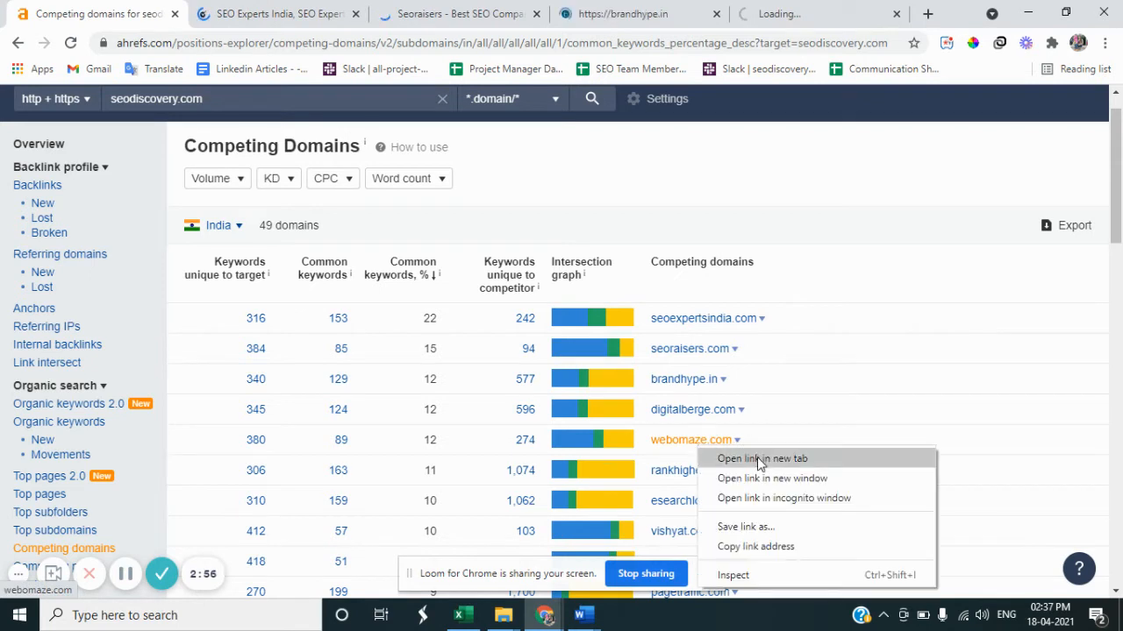
click(757, 458)
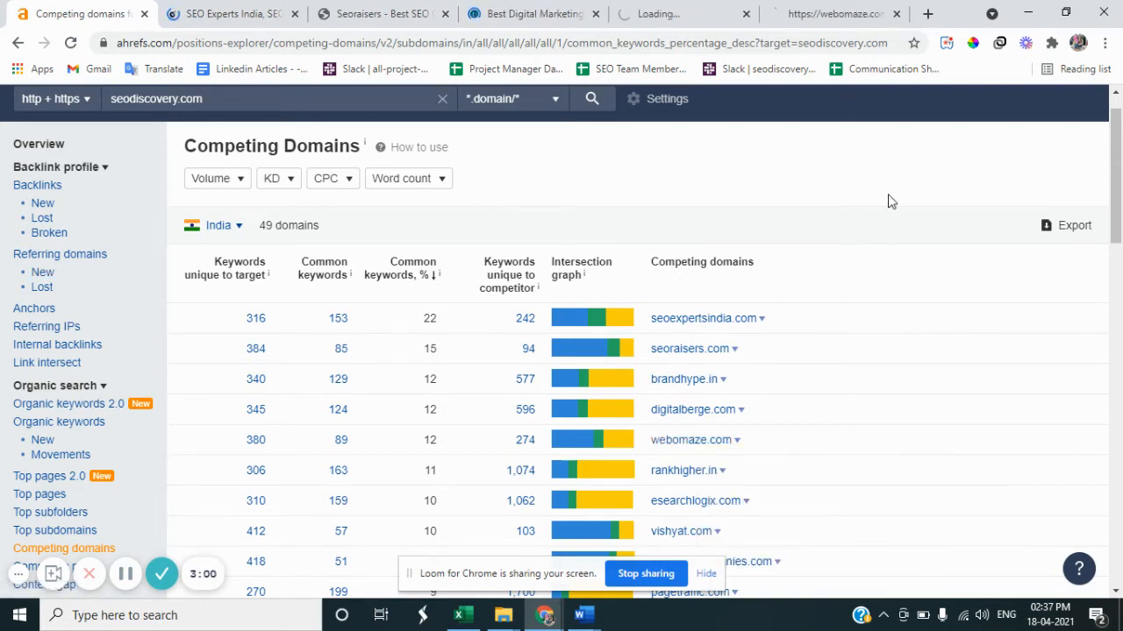
drag(1120, 169, 1120, 229)
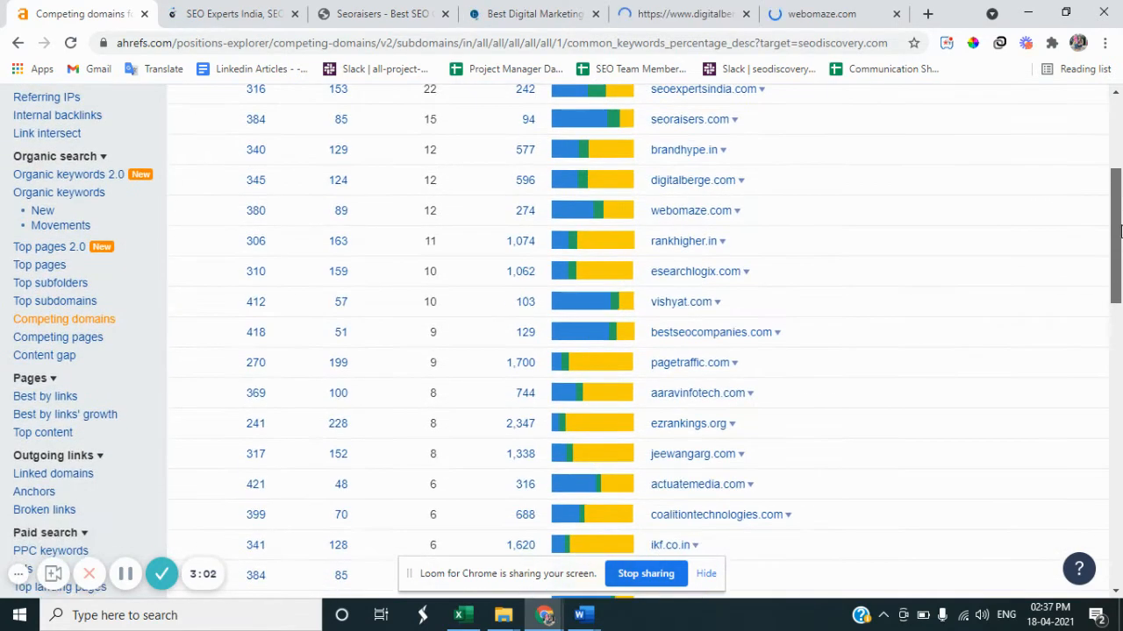
click(66, 358)
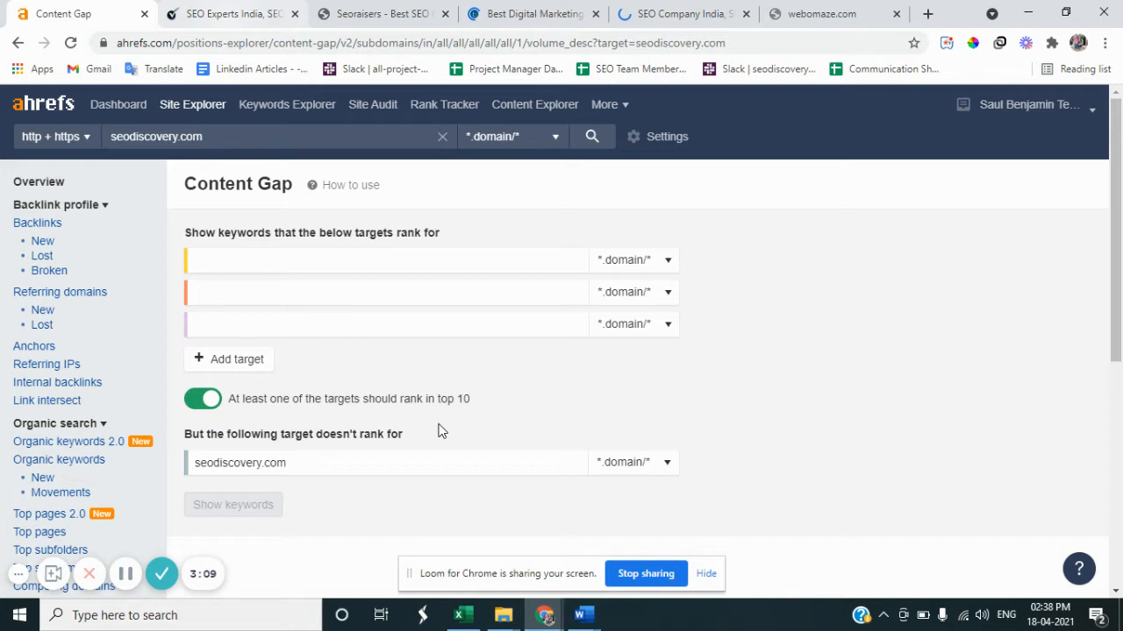
key(ctrl+Tab)
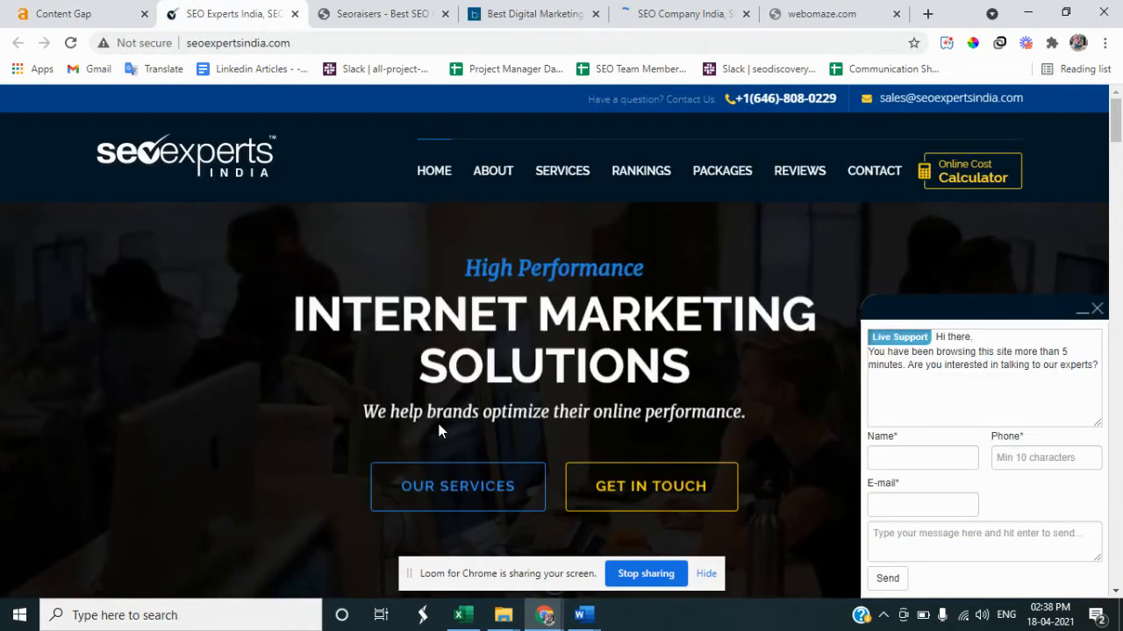
click(270, 48)
key(ctrl+c)
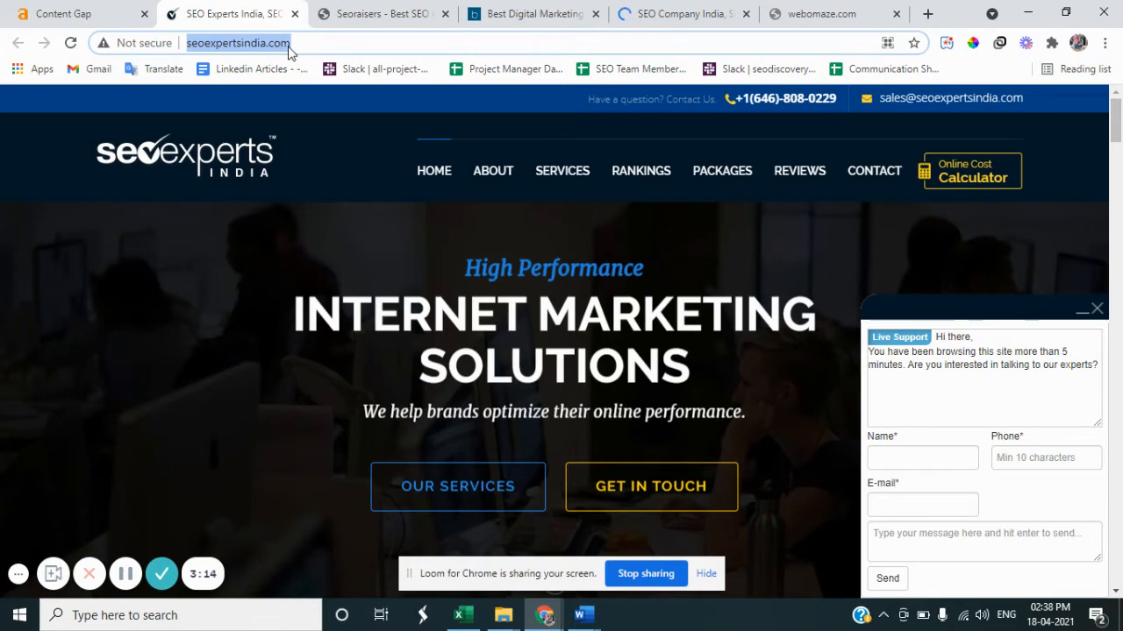
click(85, 16)
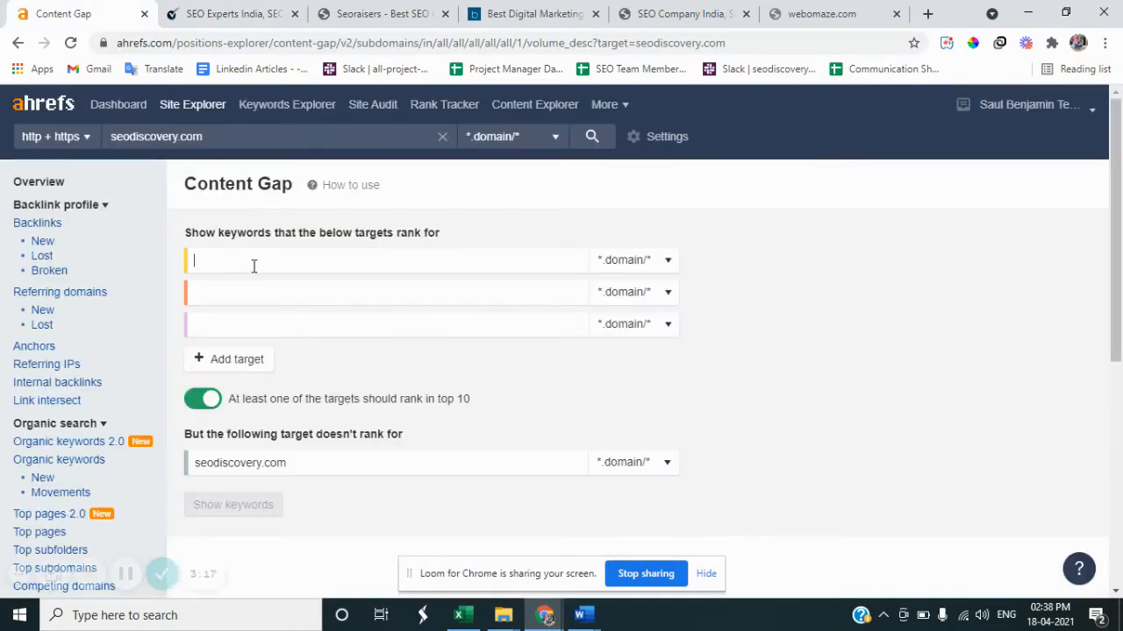
click(253, 264)
key(ctrl+v)
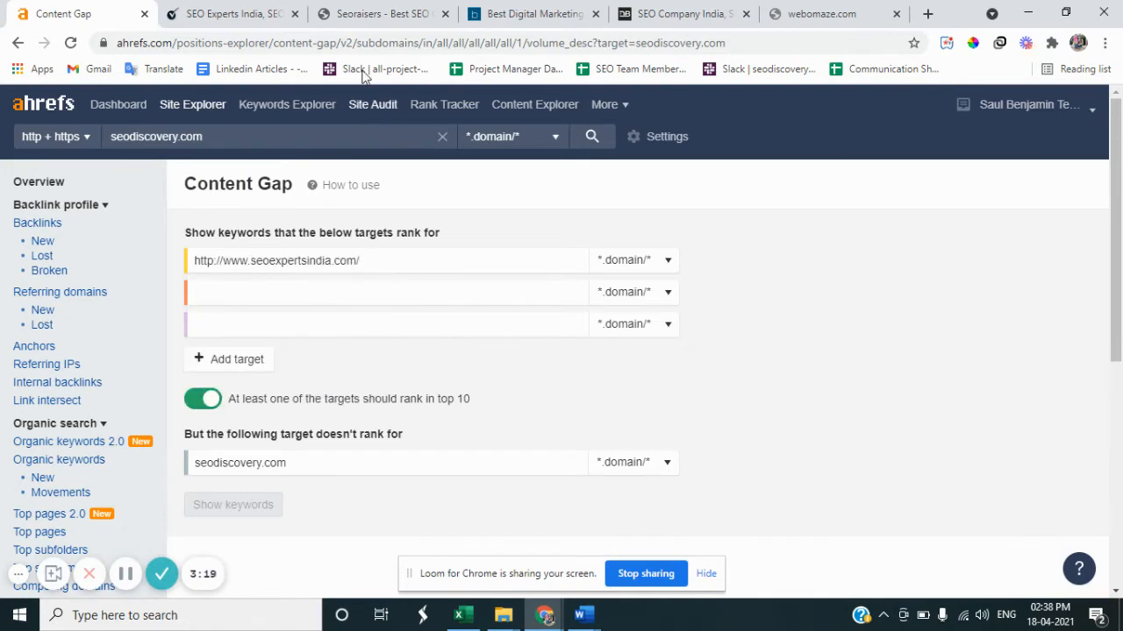
click(386, 21)
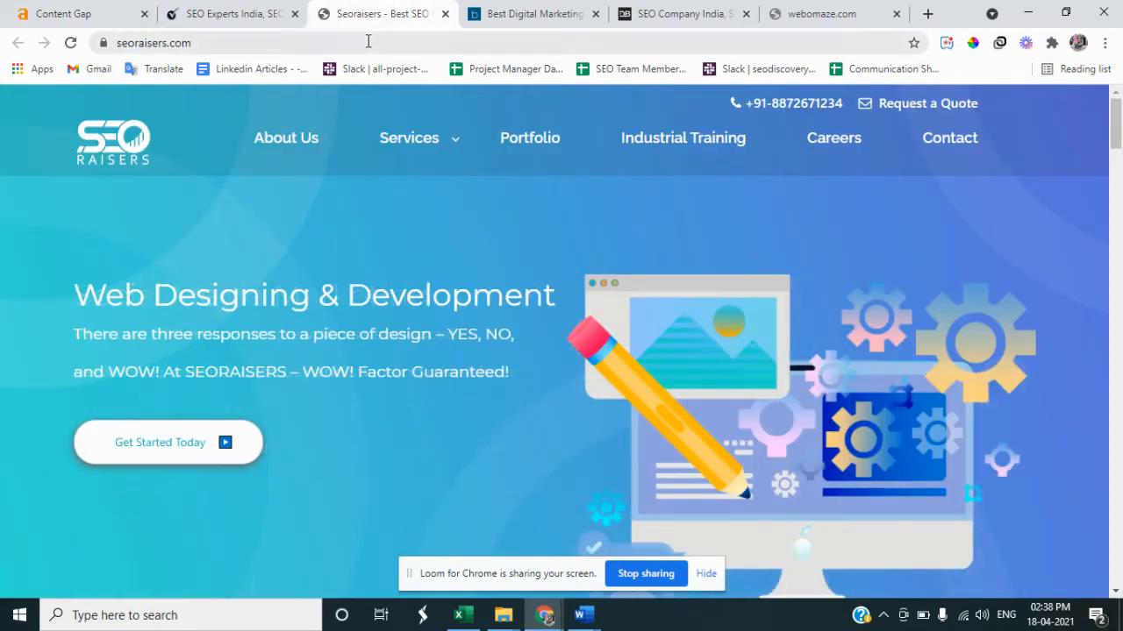
click(368, 41)
key(ctrl+c)
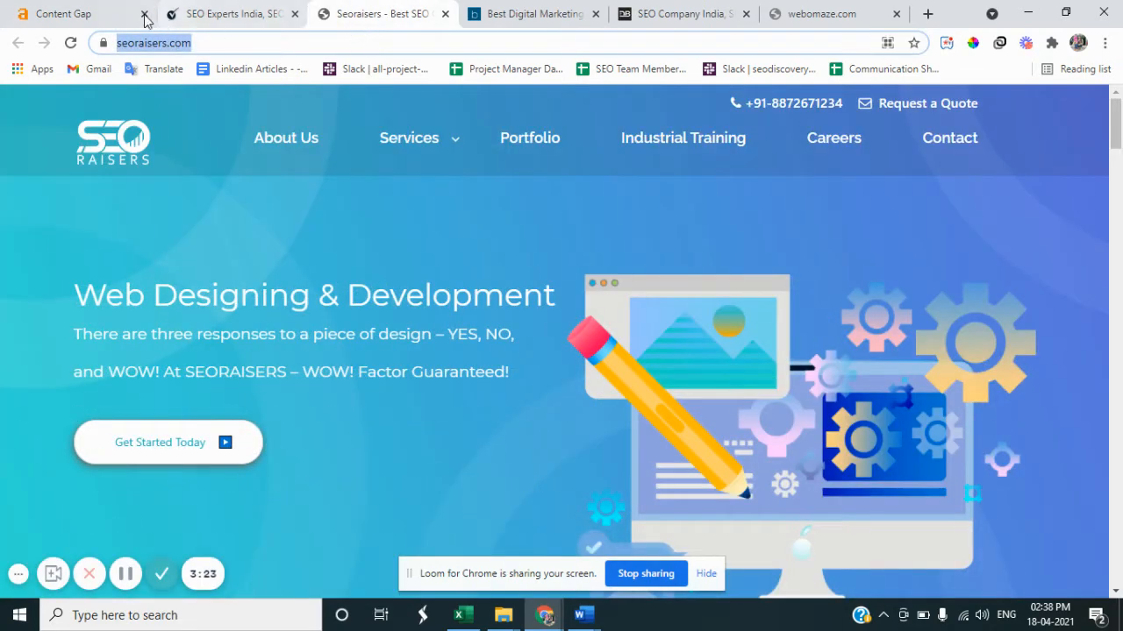
click(88, 18)
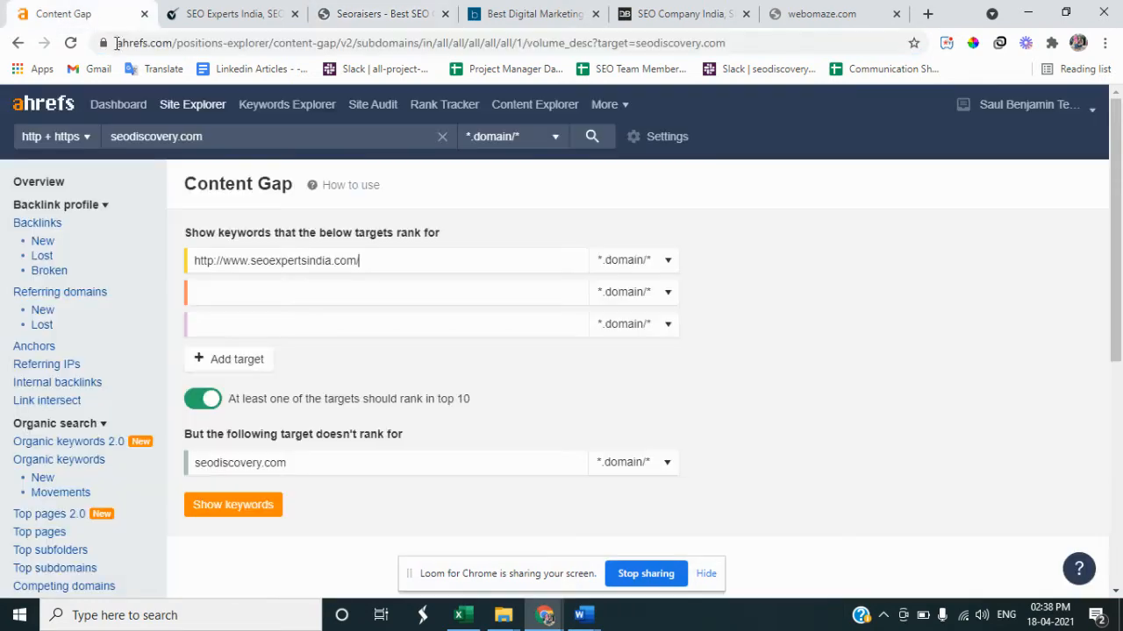
click(273, 296)
key(ctrl+v)
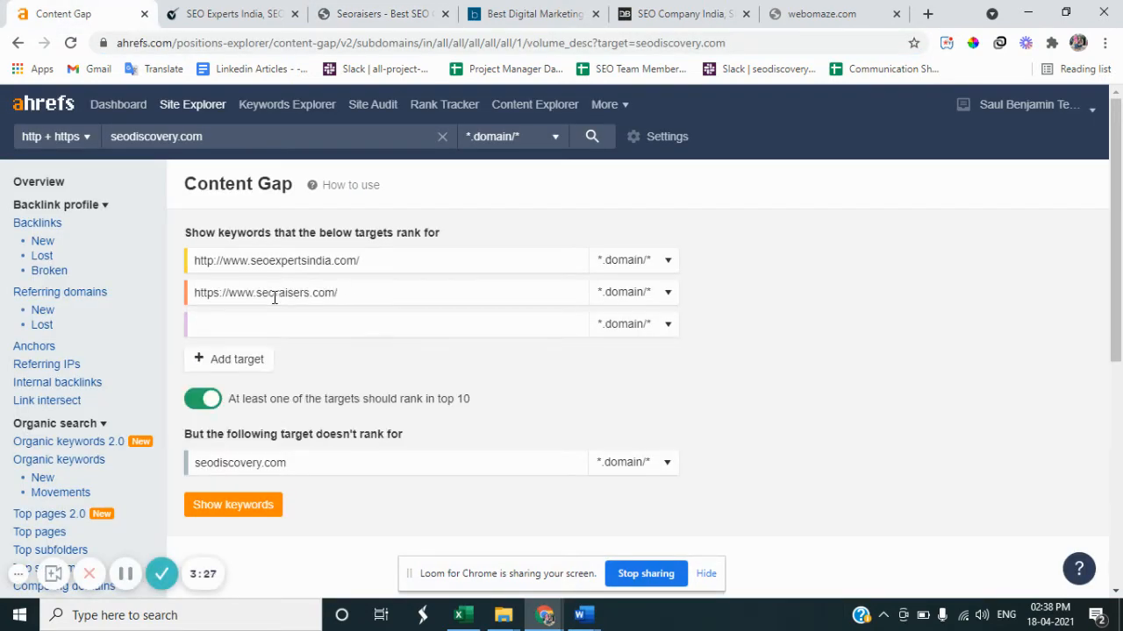
click(534, 23)
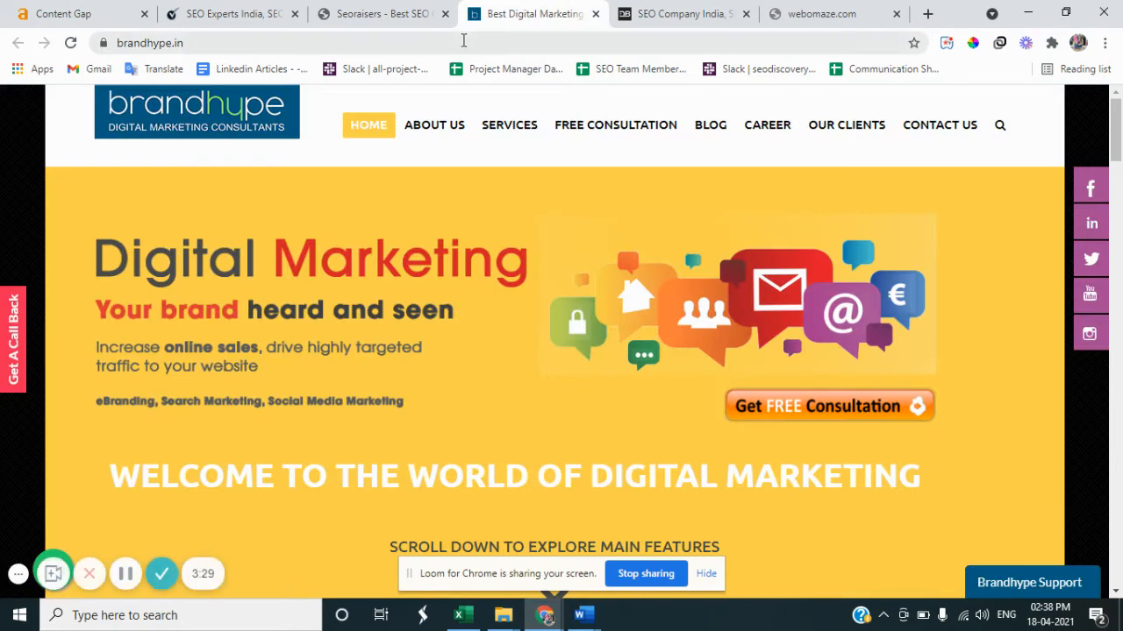
click(463, 41)
key(ctrl+c)
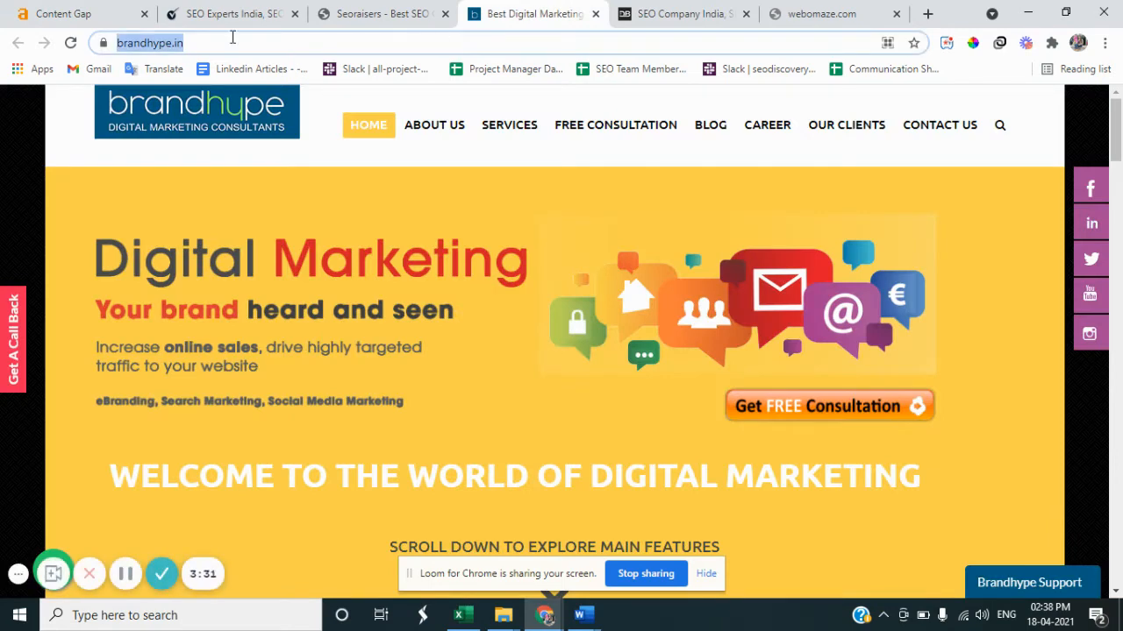
click(81, 15)
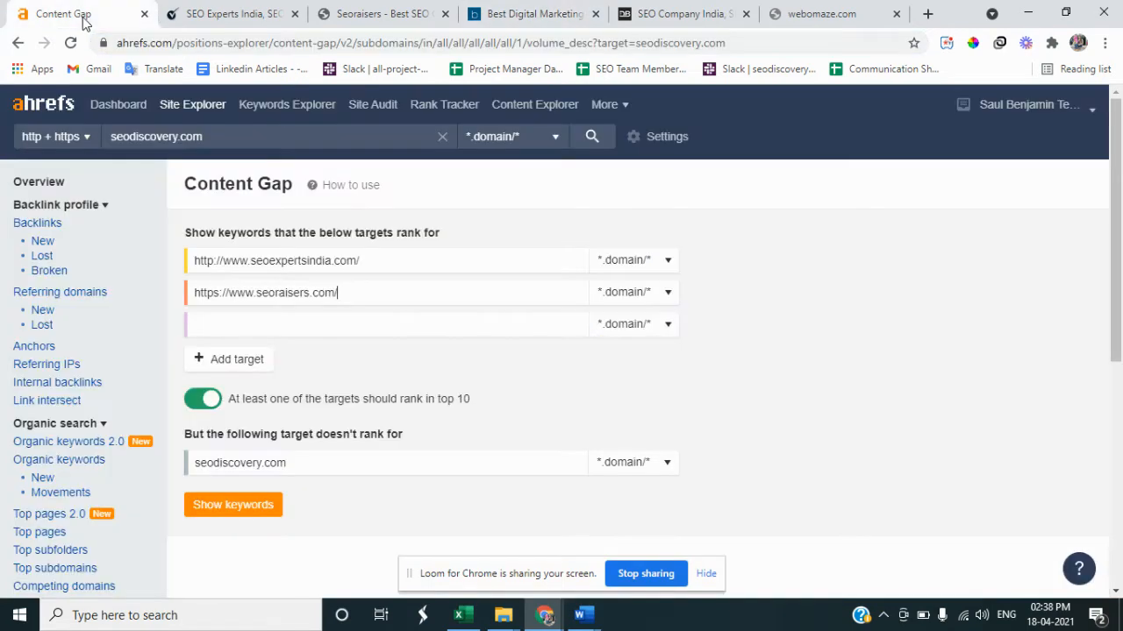
click(239, 325)
key(ctrl+v)
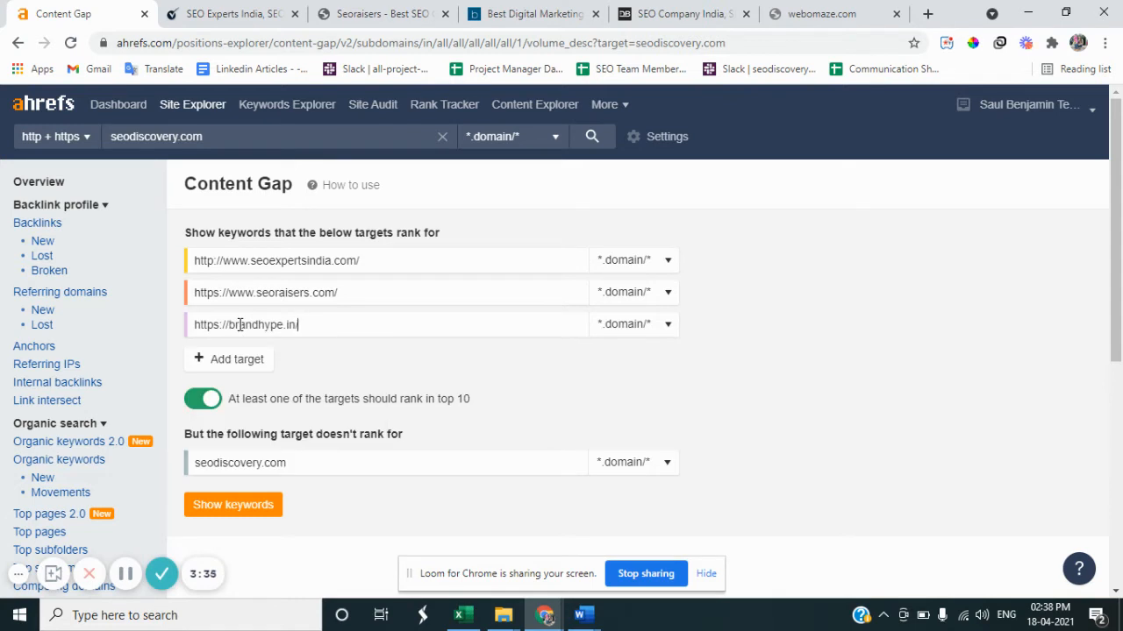
click(232, 505)
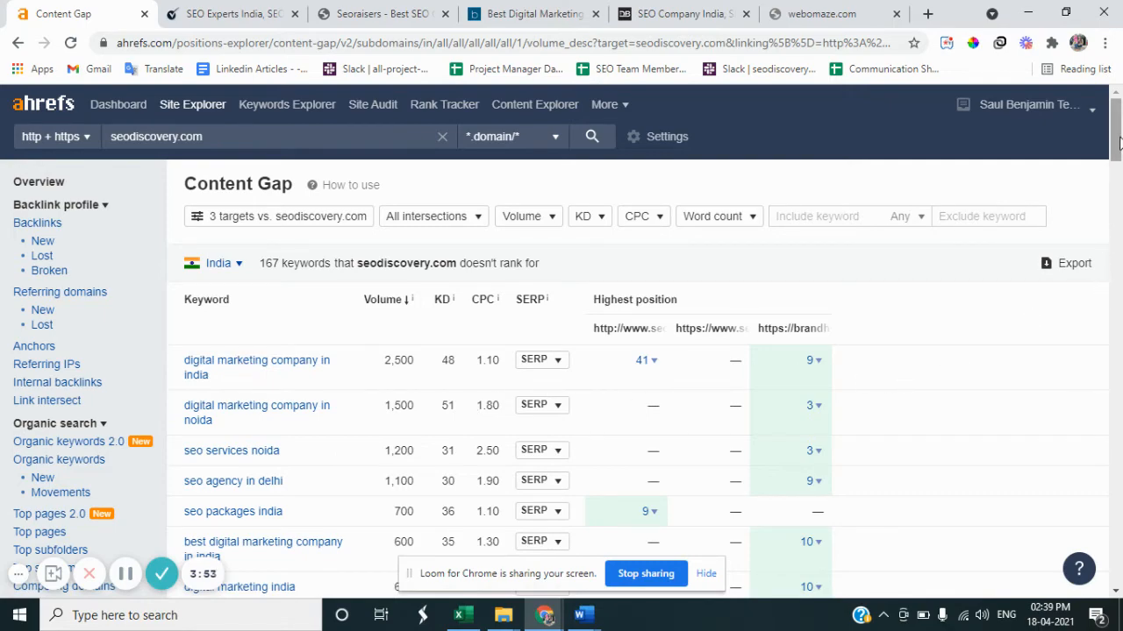
- Examine the content gap keyword list along with the intersection filter options and the target settings
scroll(1118, 142, down, 5)
scroll(1118, 143, up, 5)
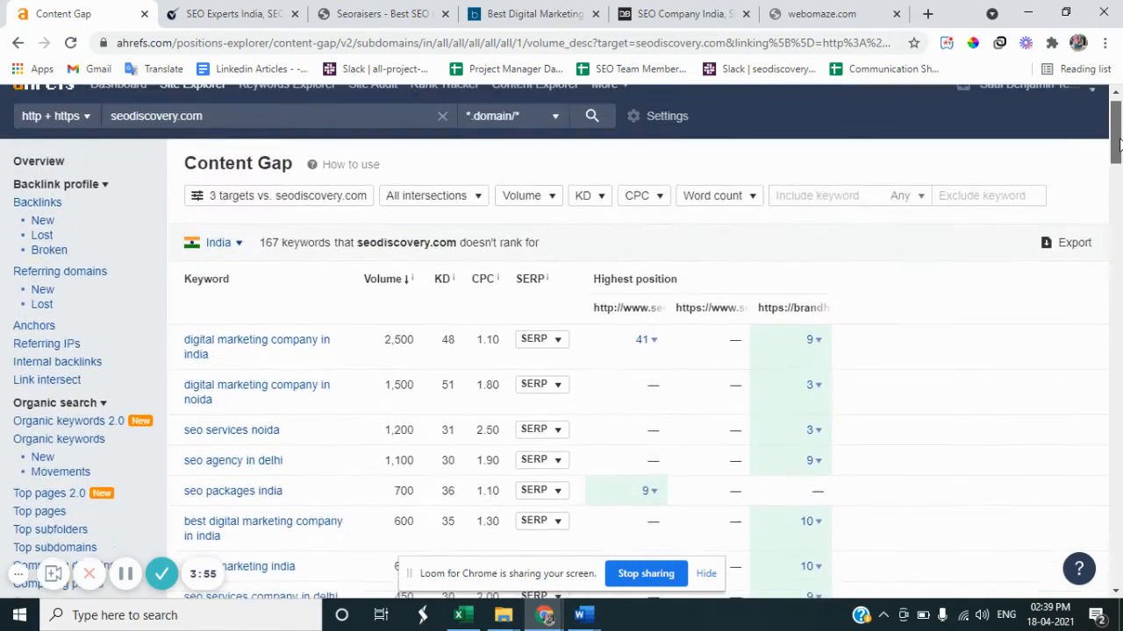
scroll(1119, 143, up, 1)
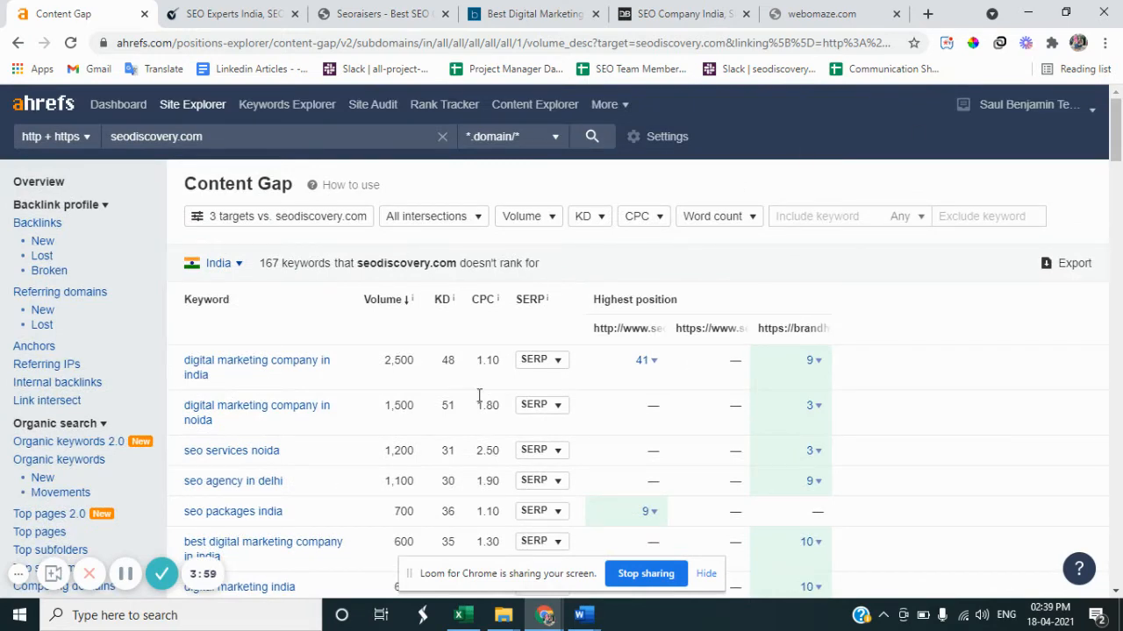
click(434, 217)
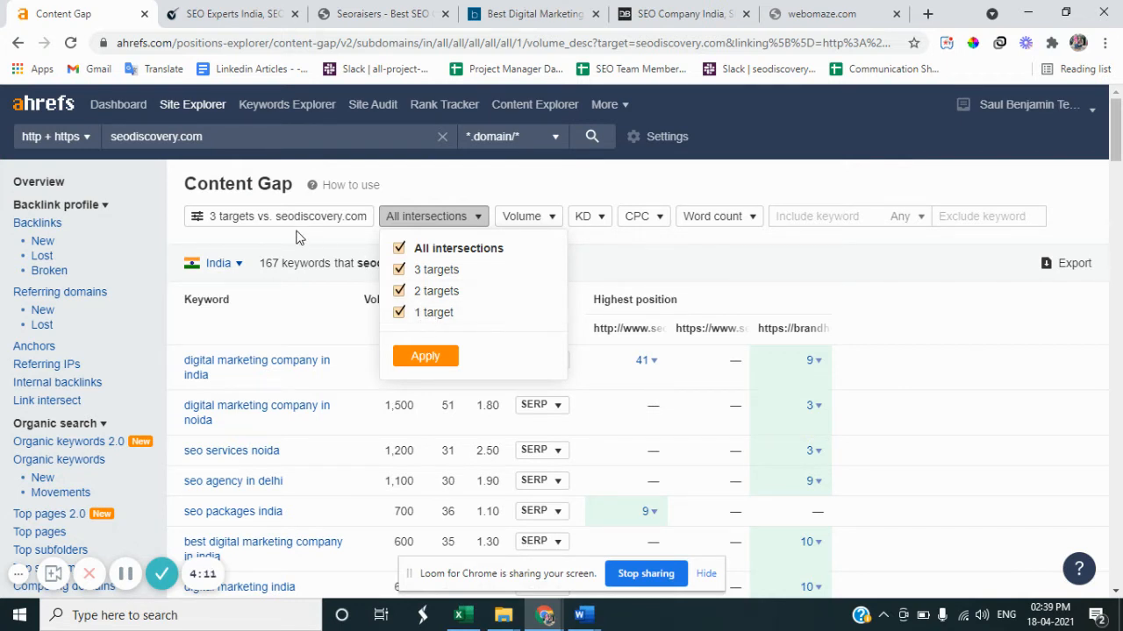
click(235, 227)
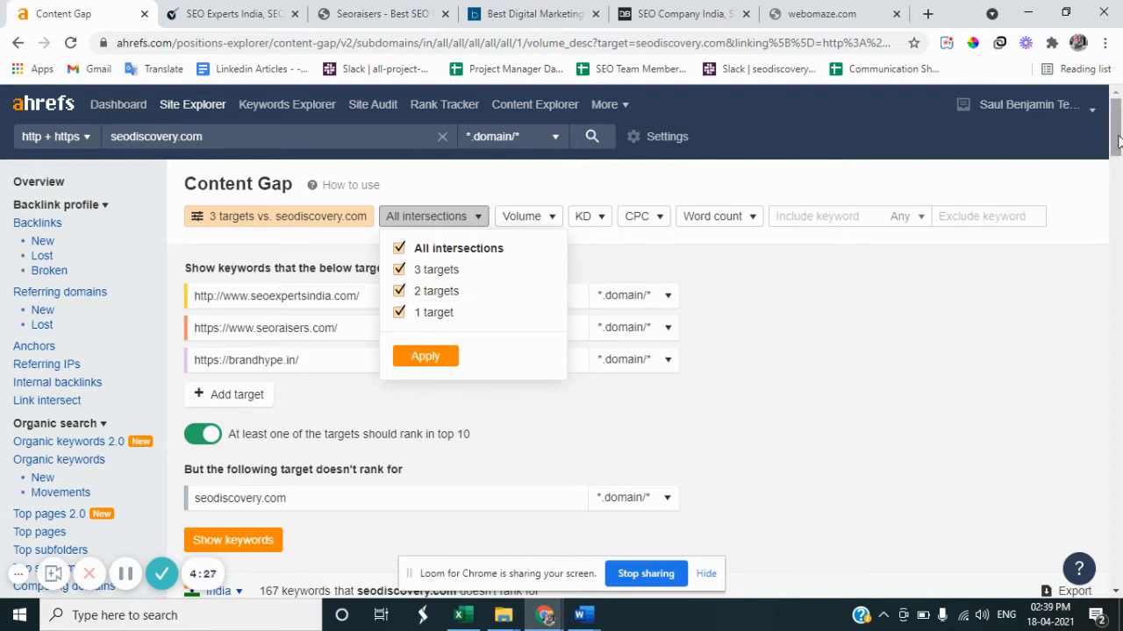
drag(1118, 142, 1117, 206)
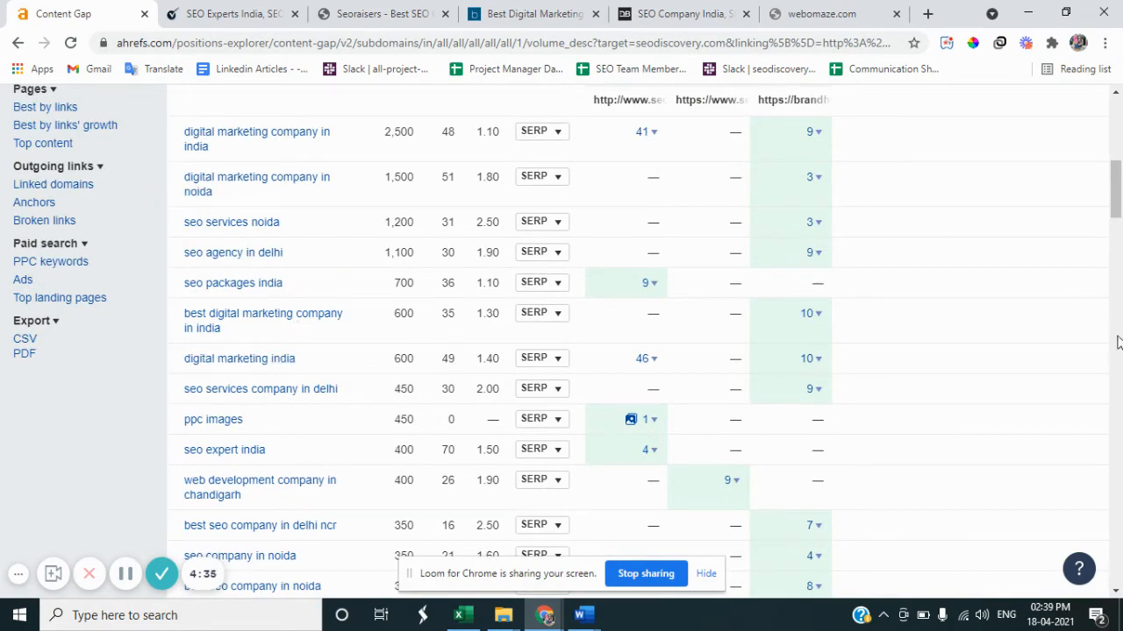
- Limit the content gap keywords to those that intersect for 3 targets
drag(1117, 219, 1117, 171)
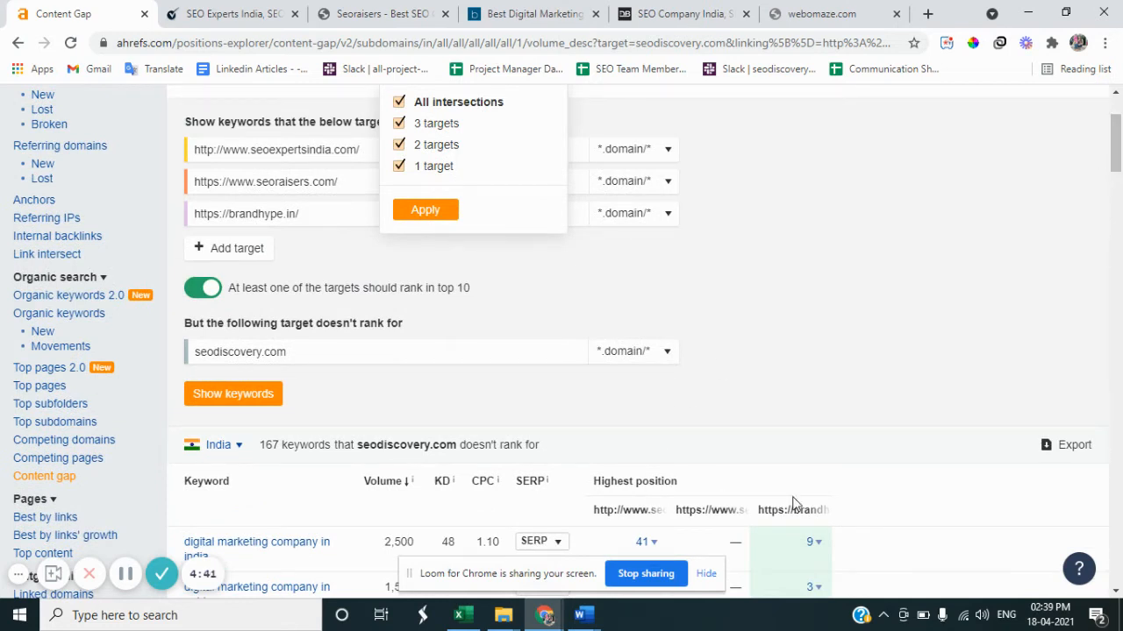
click(400, 167)
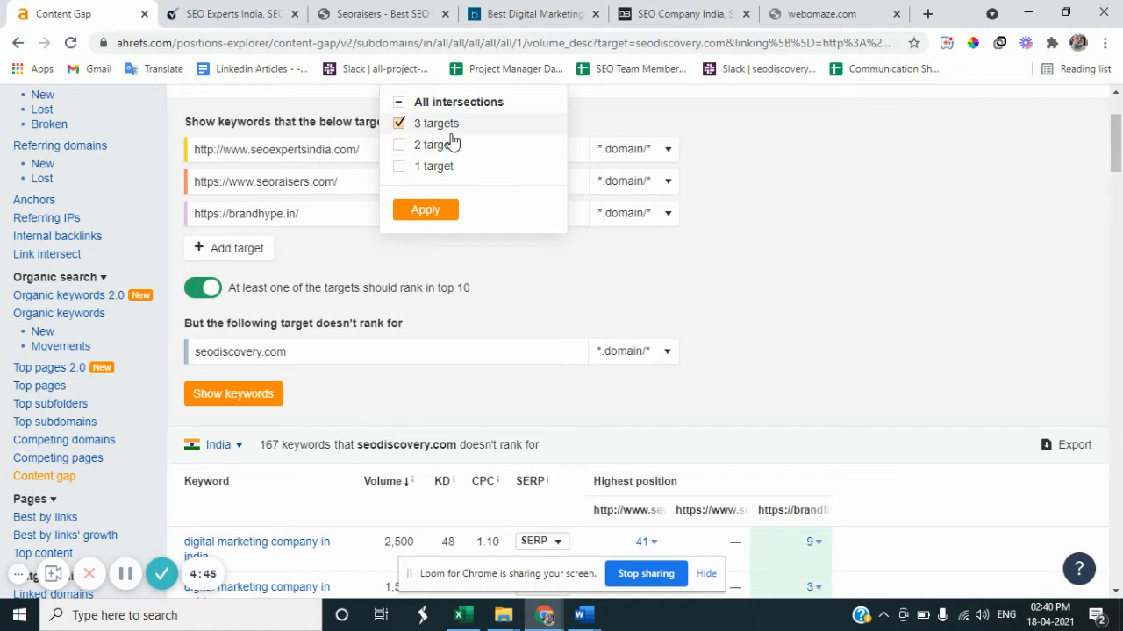
click(425, 211)
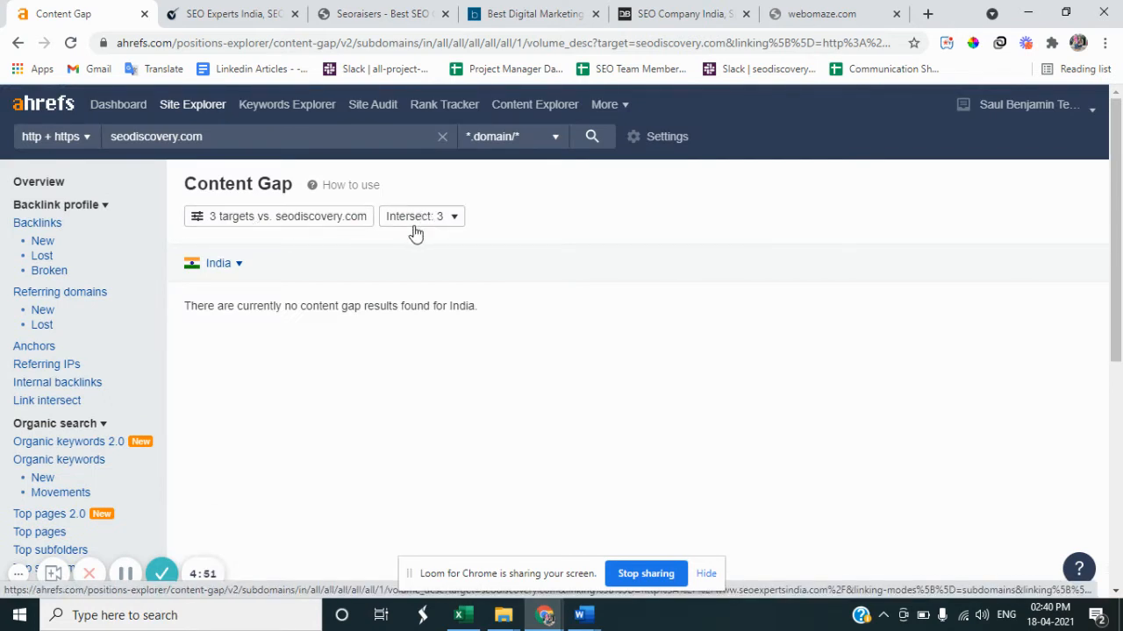
- Reset the intersection filter to include all intersections and apply it to the keyword list
click(415, 228)
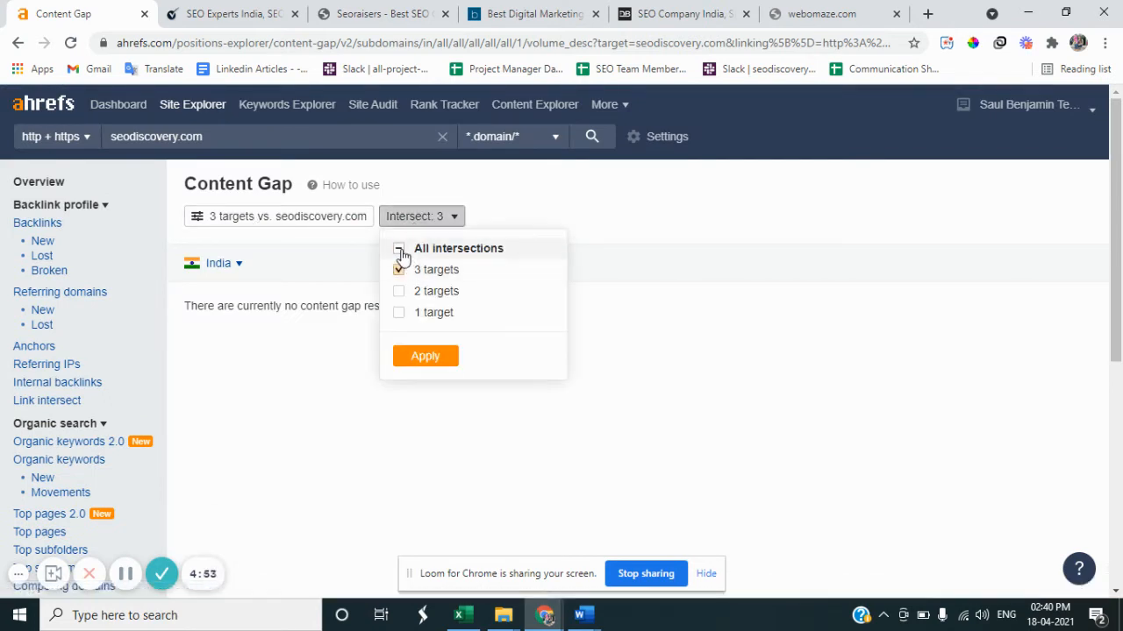
click(400, 250)
click(400, 250)
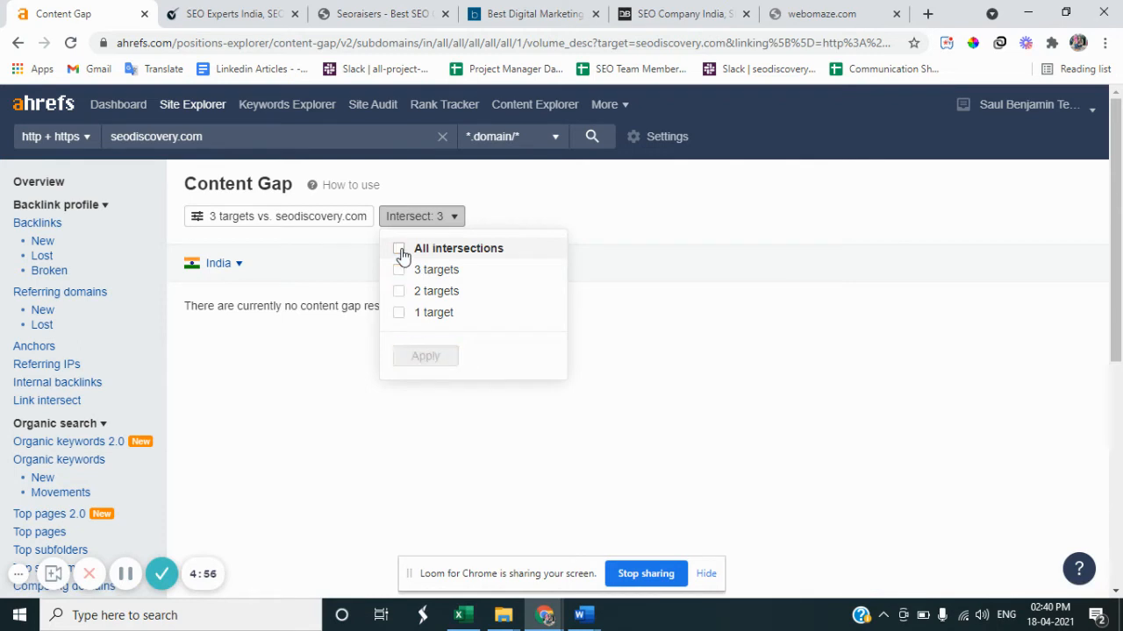
click(400, 250)
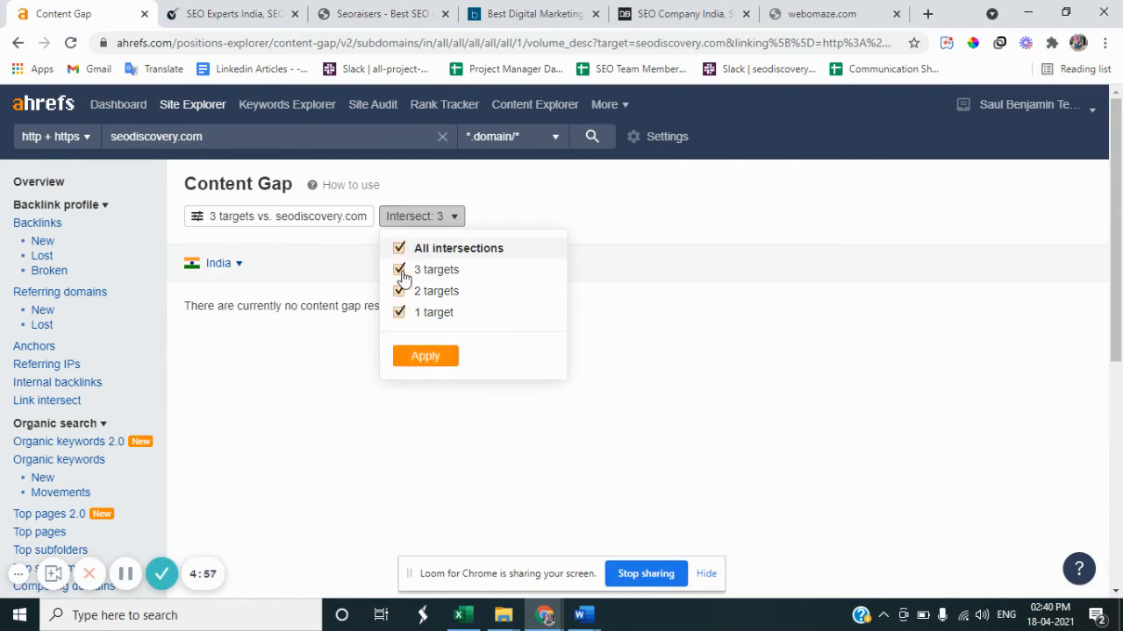
click(426, 360)
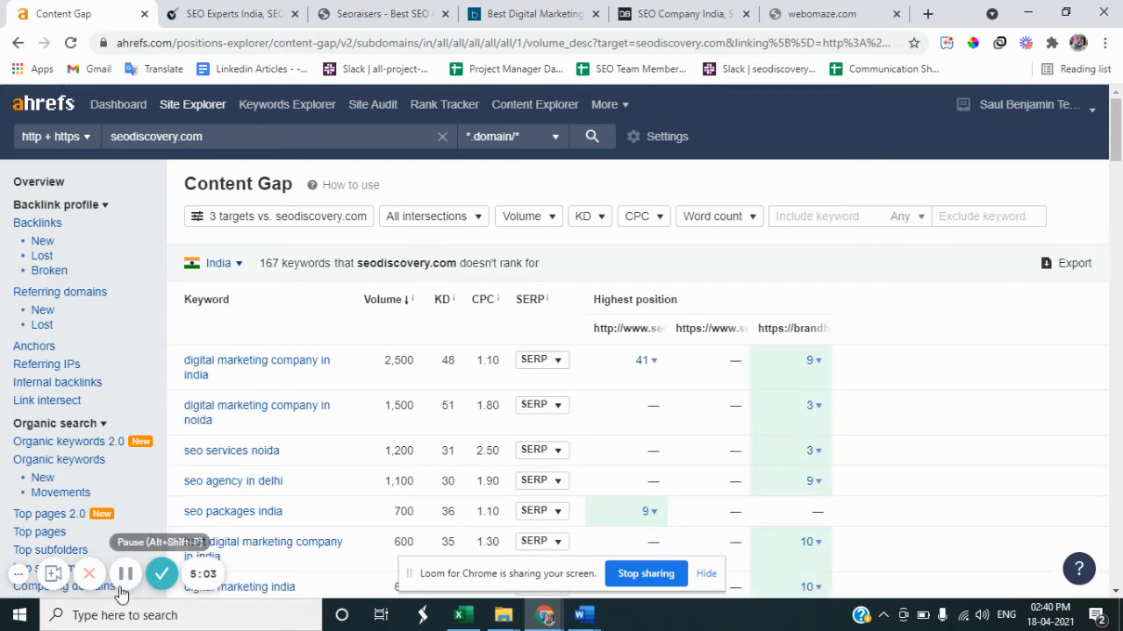
click(123, 583)
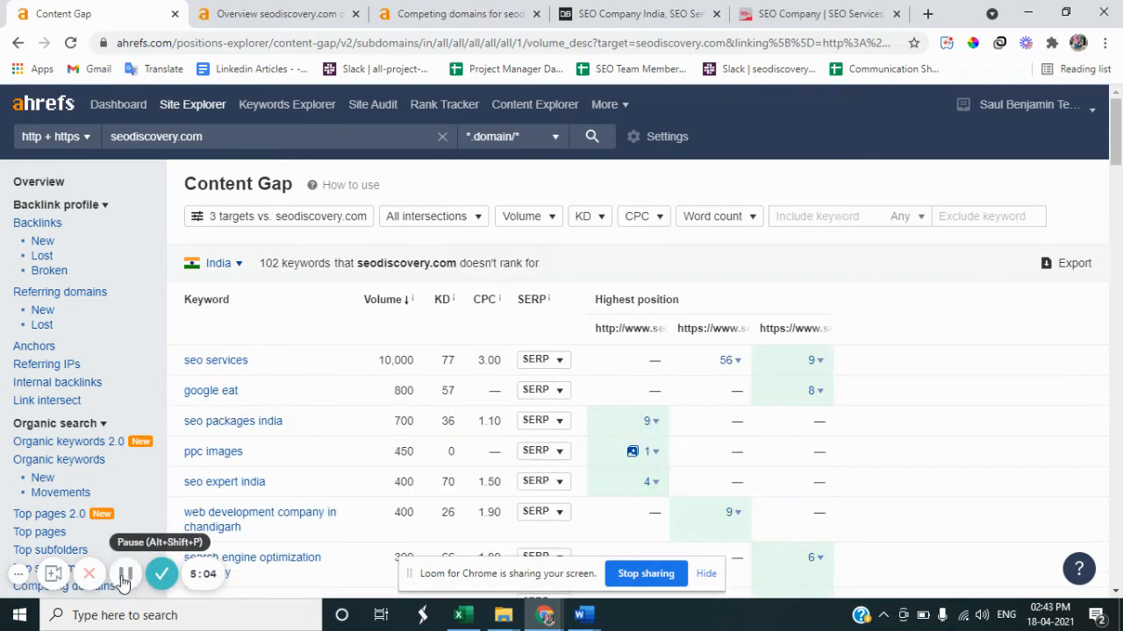
- Filter the keywords by an intersection of 3 targets, switch the filter to only 2 targets, and review the competitors' positions
click(437, 219)
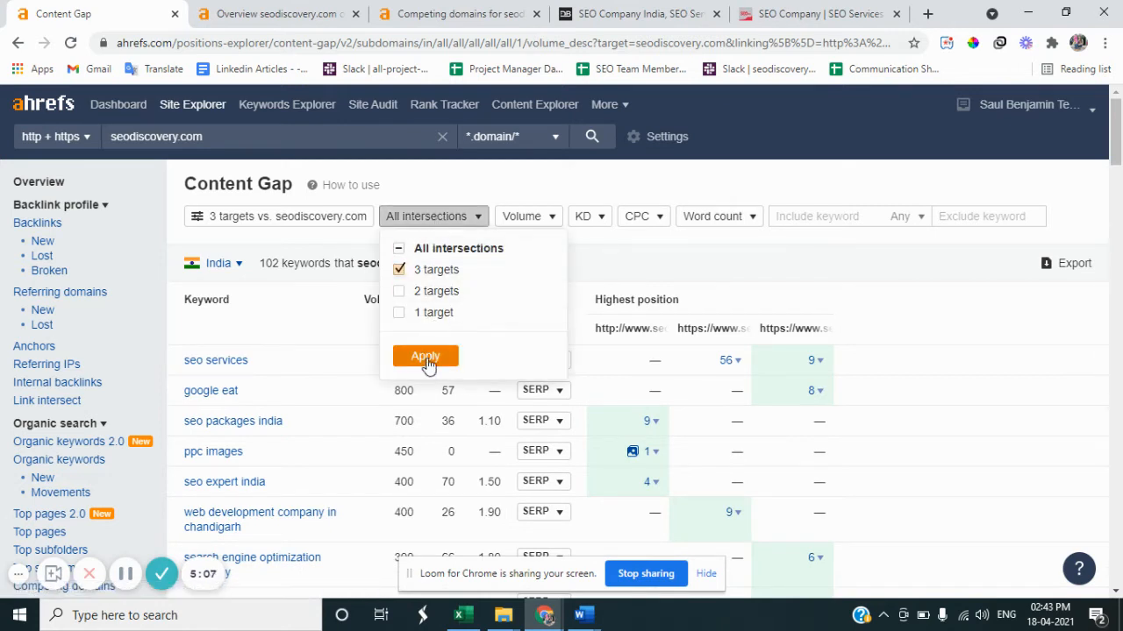
click(427, 358)
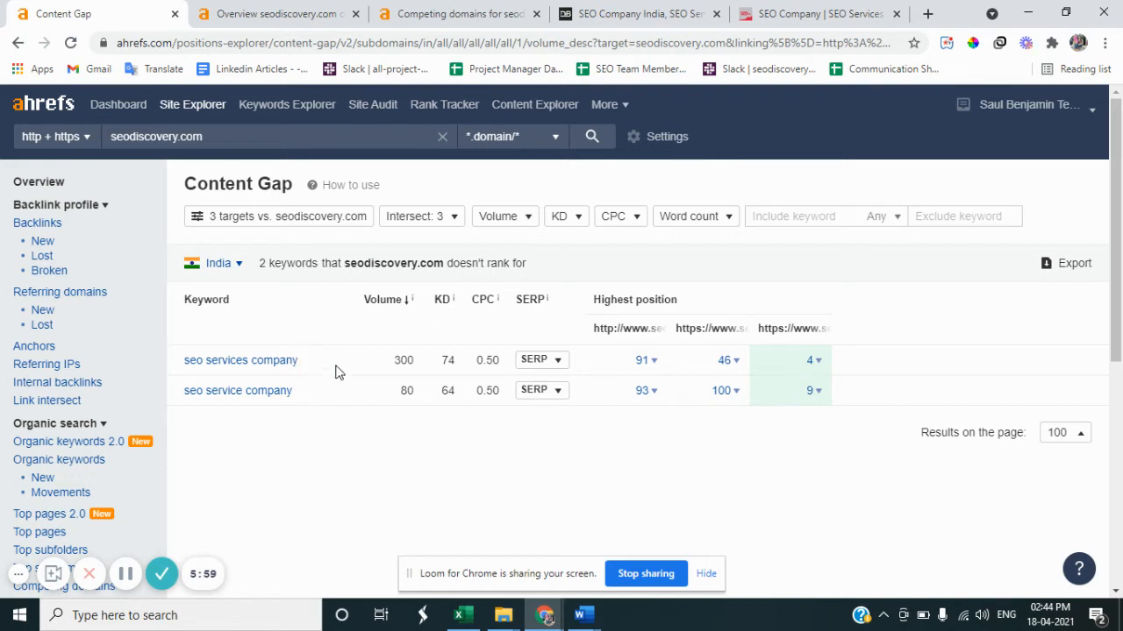
click(427, 220)
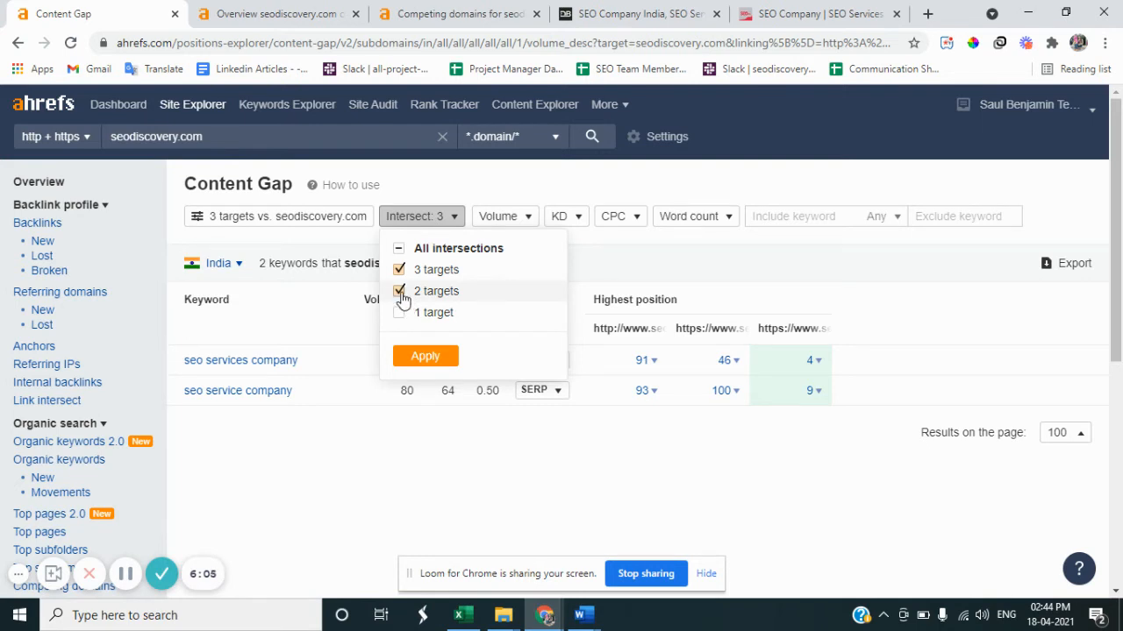
click(399, 271)
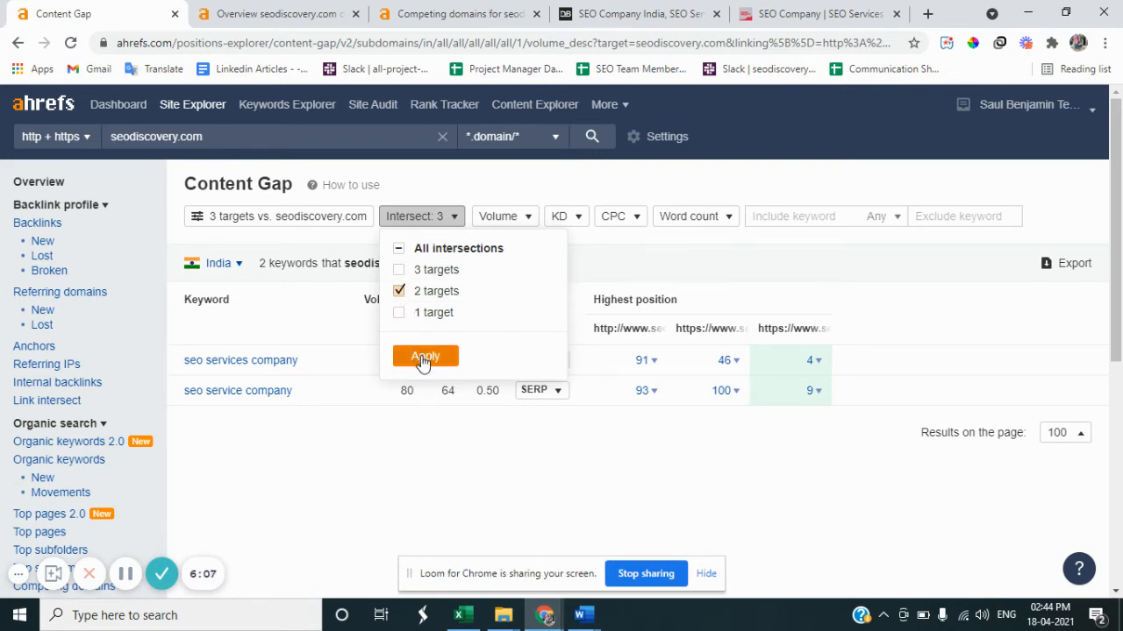
click(424, 358)
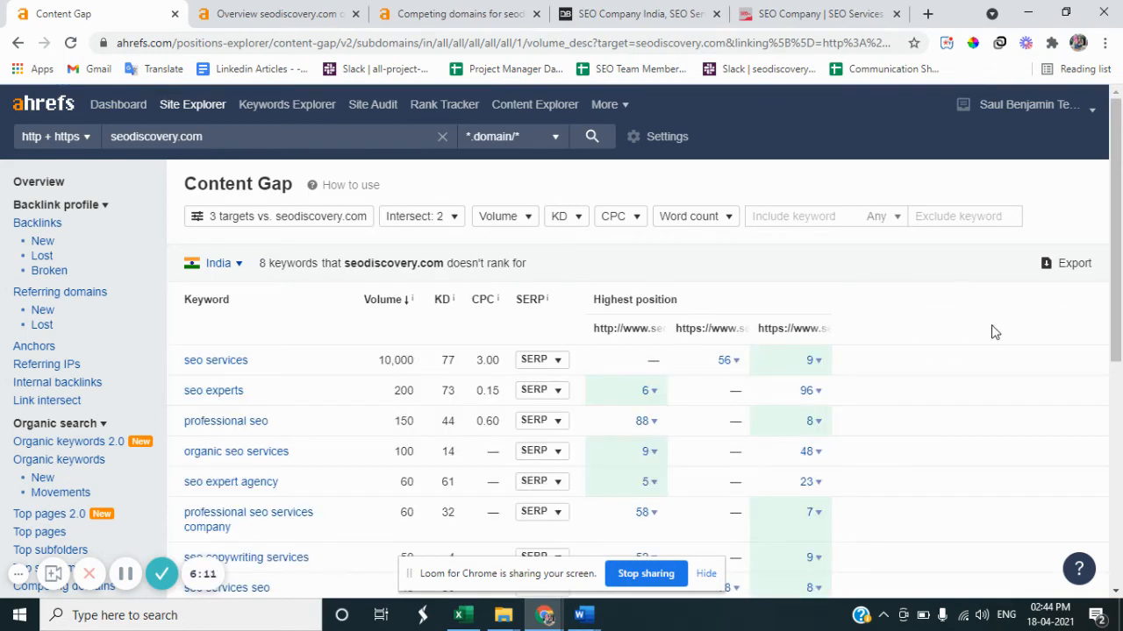
drag(1114, 263, 1118, 331)
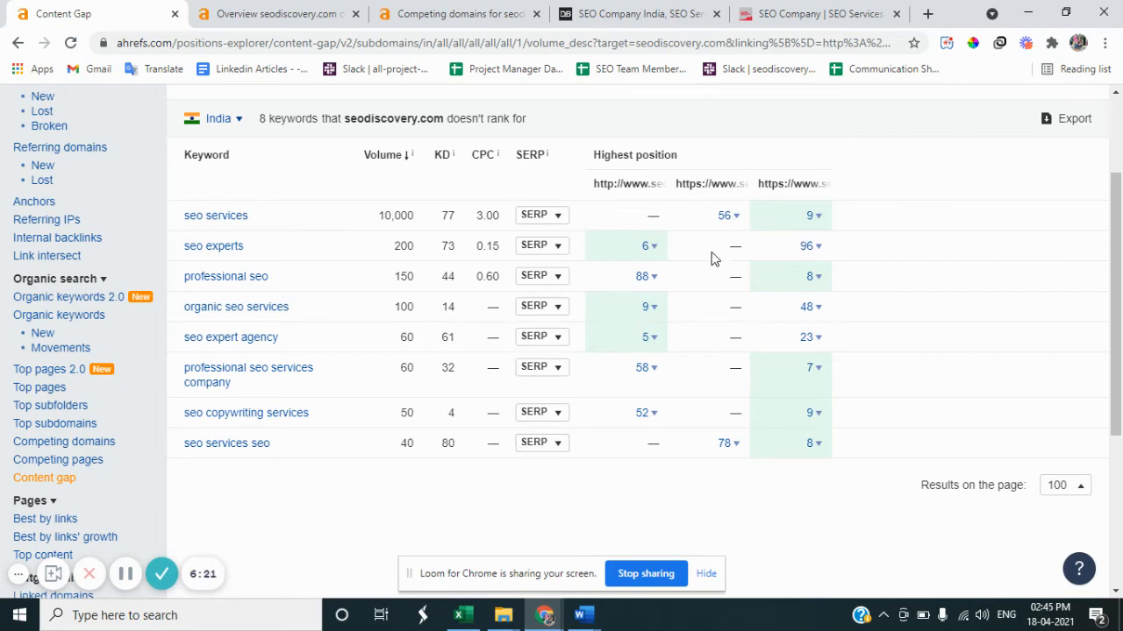
drag(1119, 380, 1119, 301)
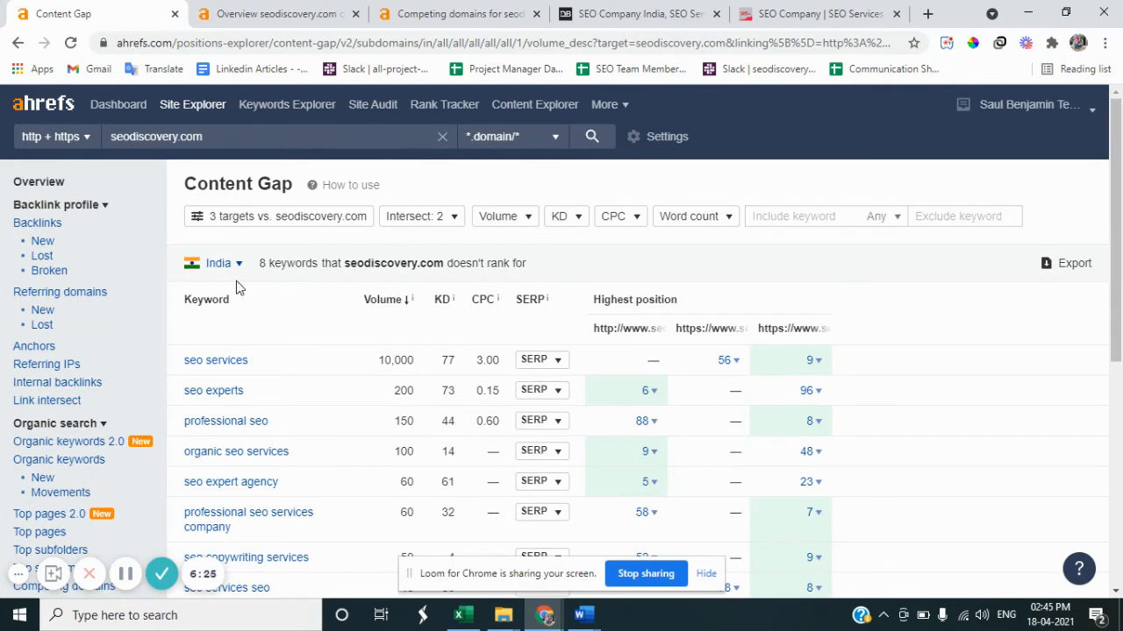
click(266, 220)
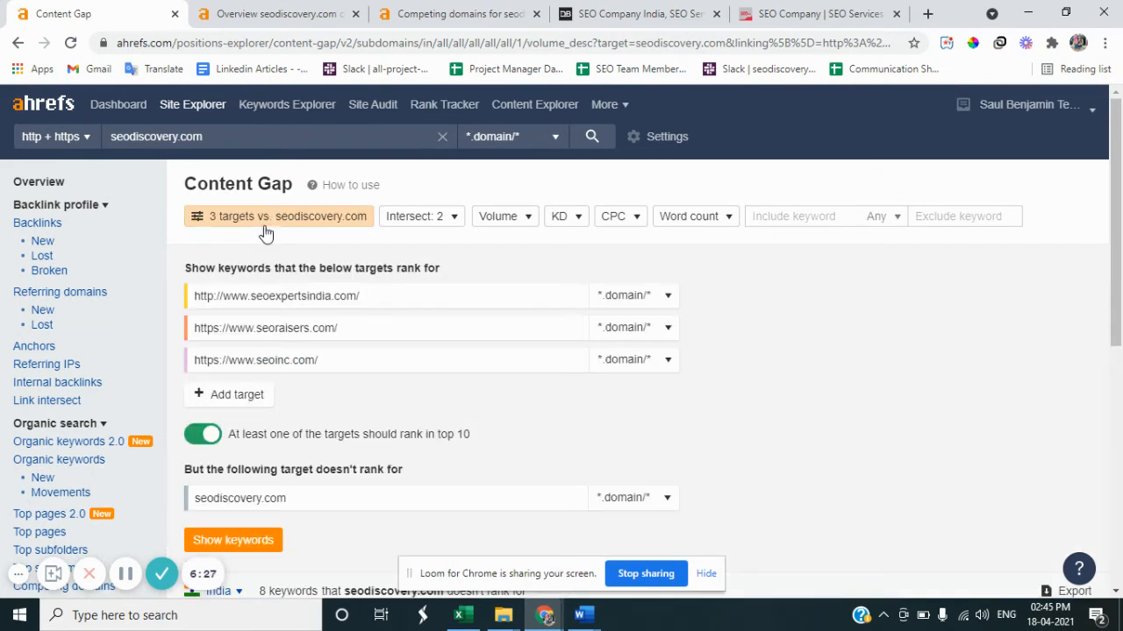
click(244, 394)
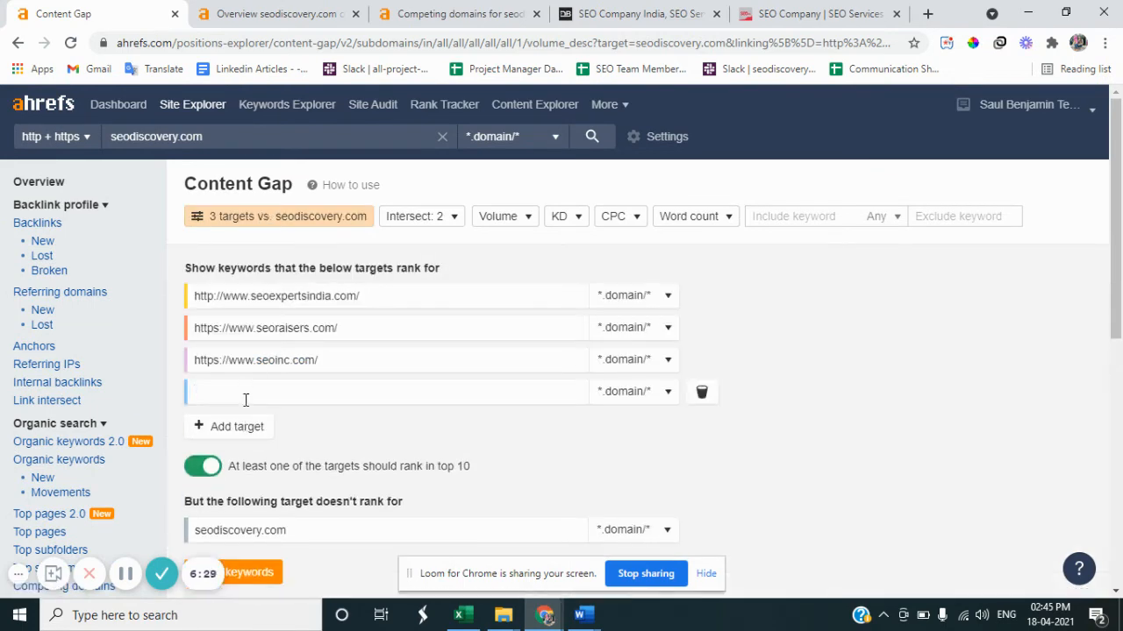
click(245, 426)
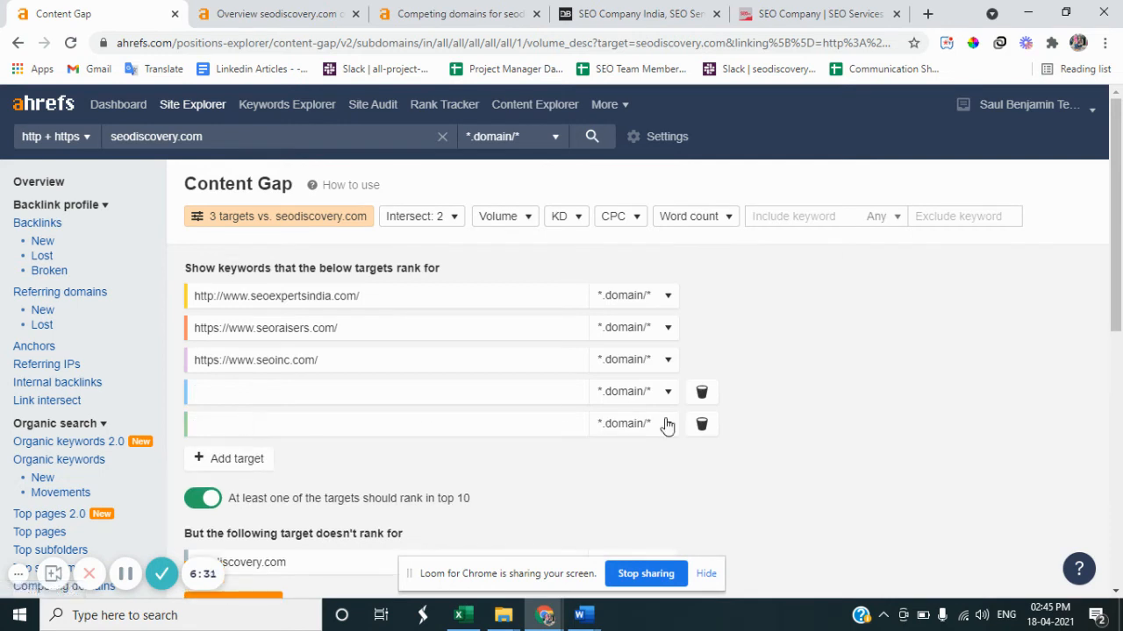
- Review the top 10 ranking requirement and the compared targets, and show the content gap keywords again
drag(1117, 316, 1118, 361)
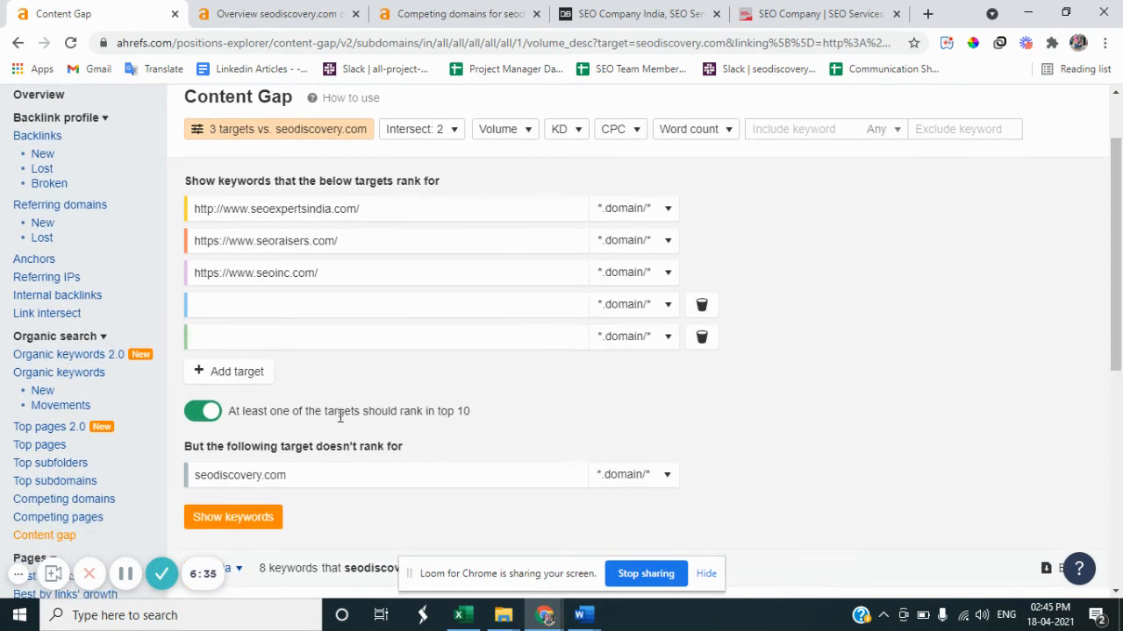
drag(339, 412, 465, 412)
click(465, 411)
drag(1119, 284, 1120, 377)
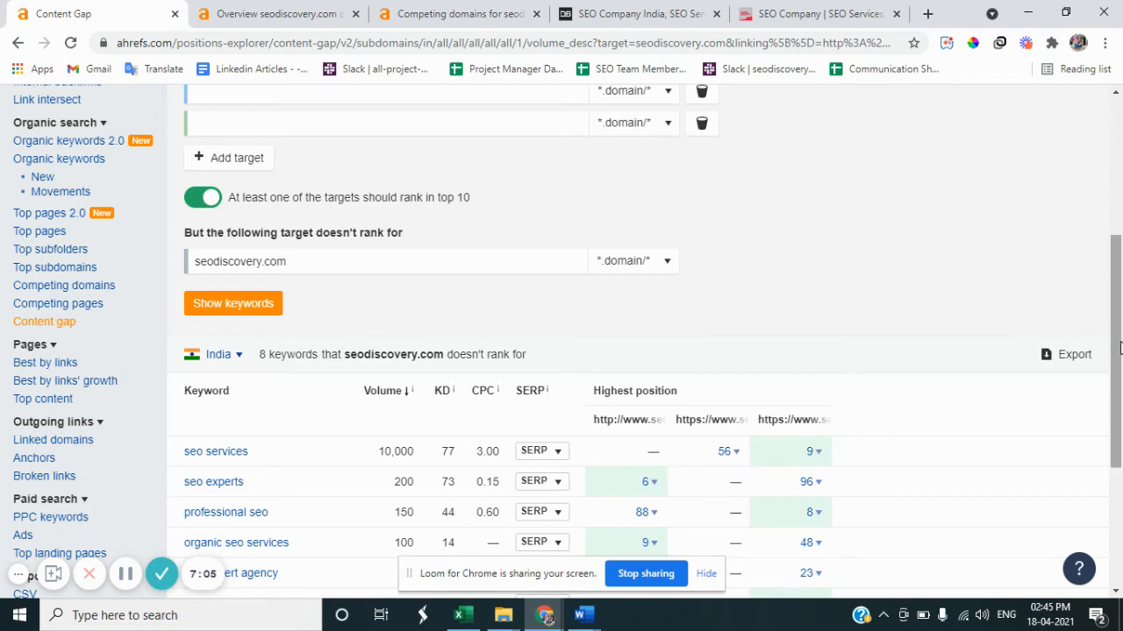
drag(1118, 349, 1104, 201)
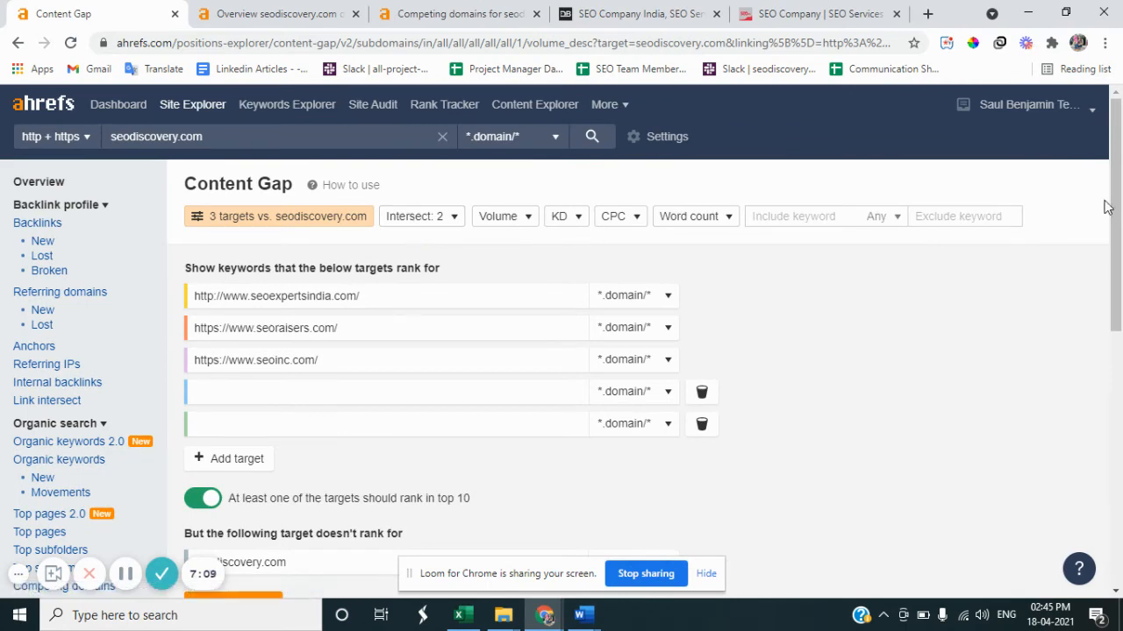
drag(1107, 207, 1118, 261)
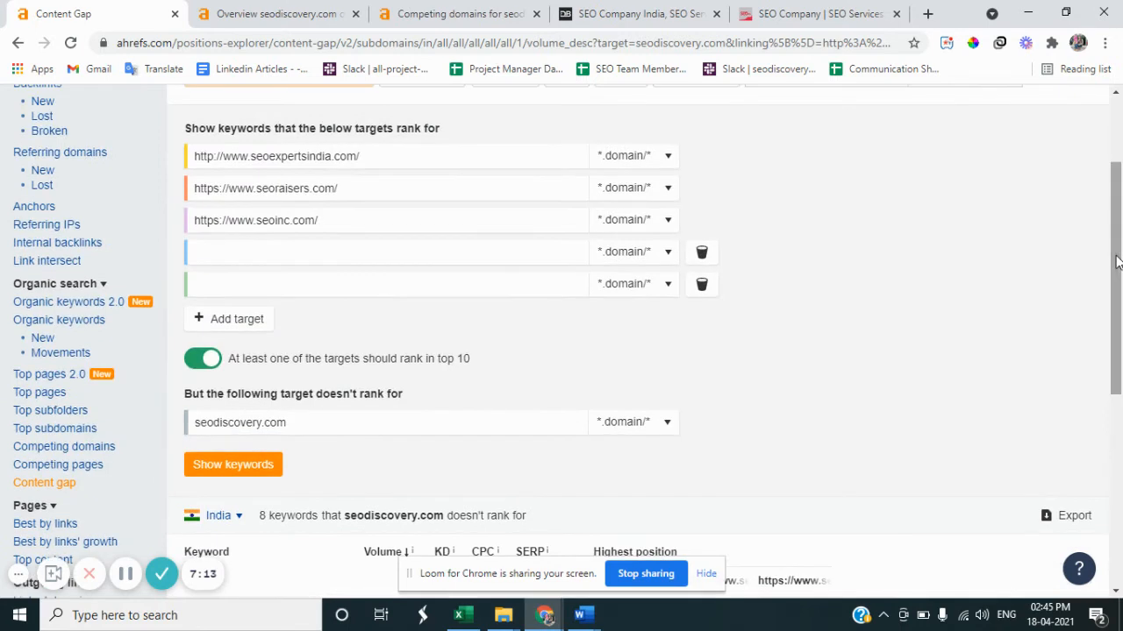
click(226, 466)
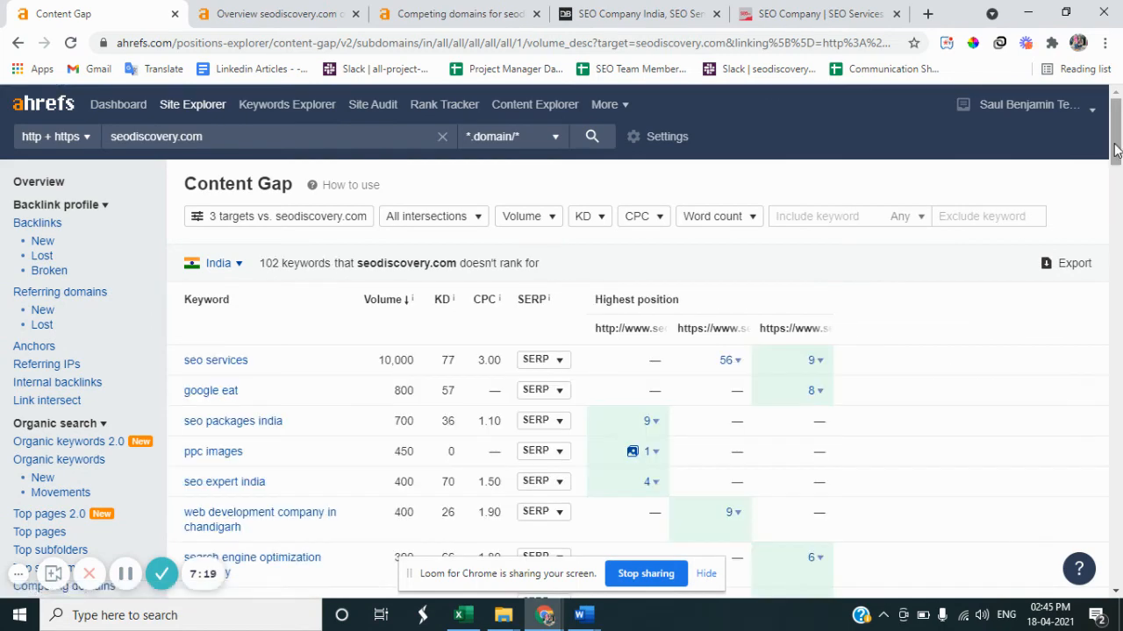
- Turn off the requirement that at least one target ranks in the top 10 and reload the keyword list
scroll(1116, 149, down, 2)
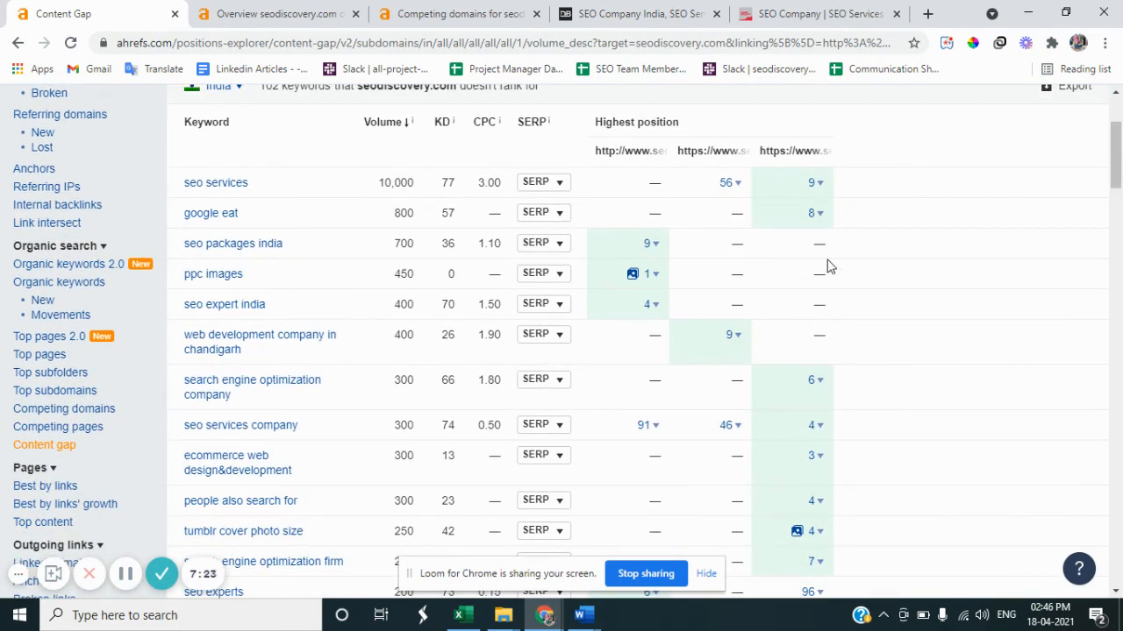
drag(1116, 178, 1118, 129)
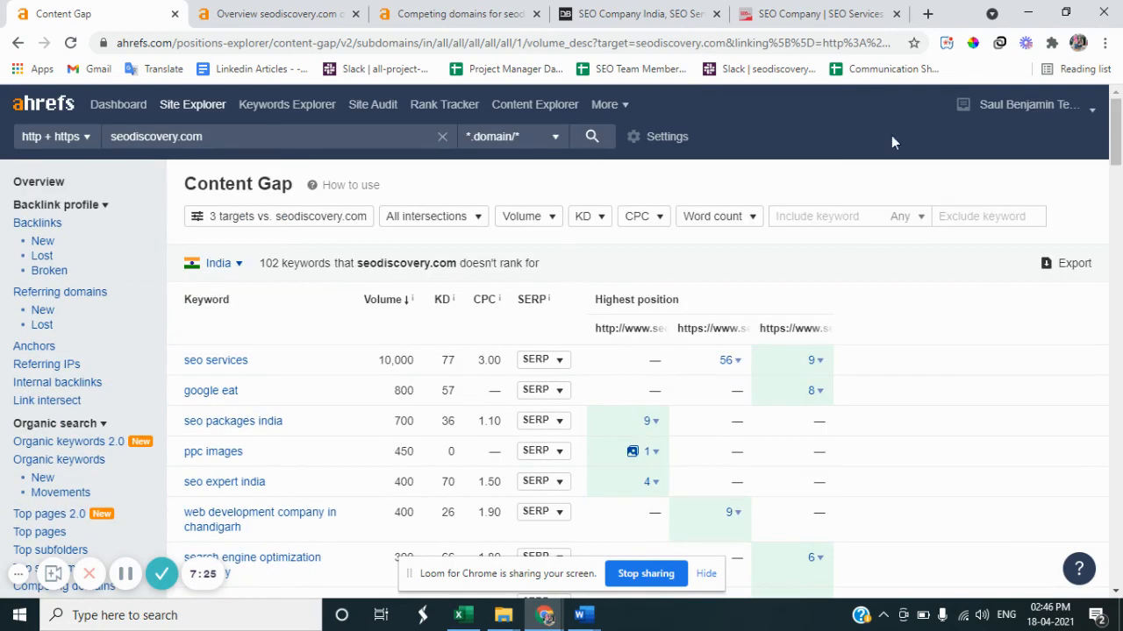
click(232, 224)
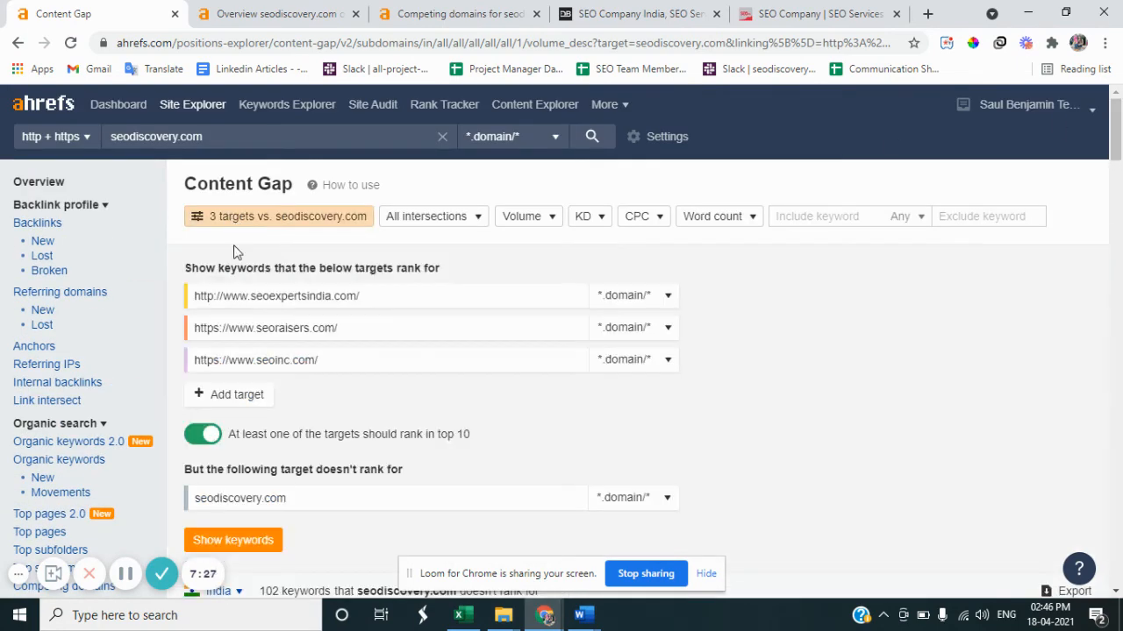
click(194, 436)
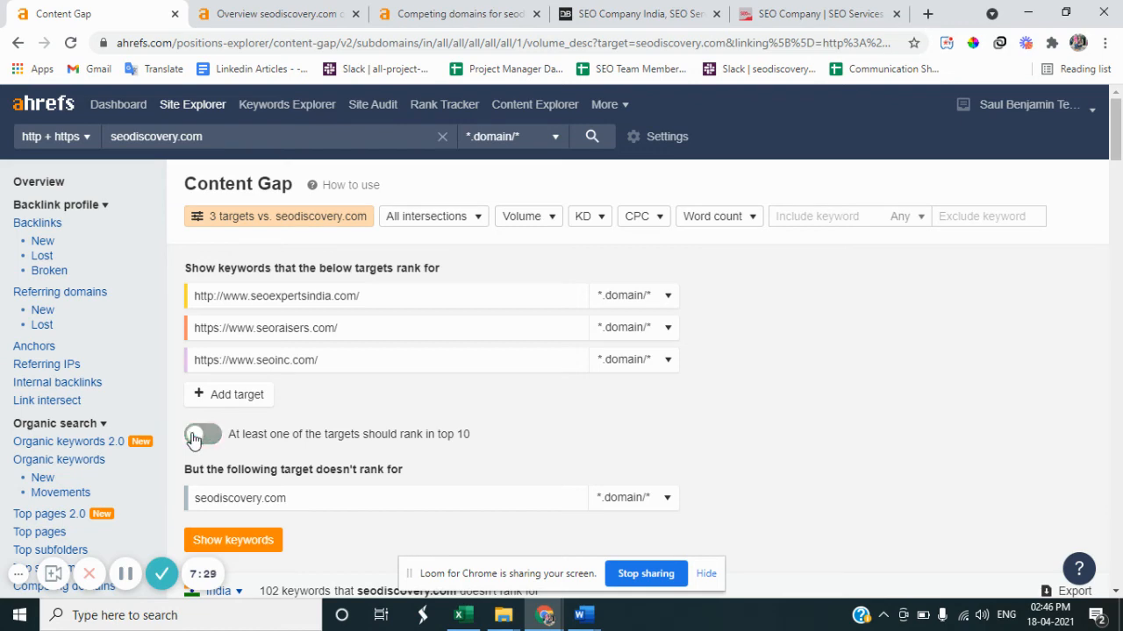
scroll(1118, 136, down, 3)
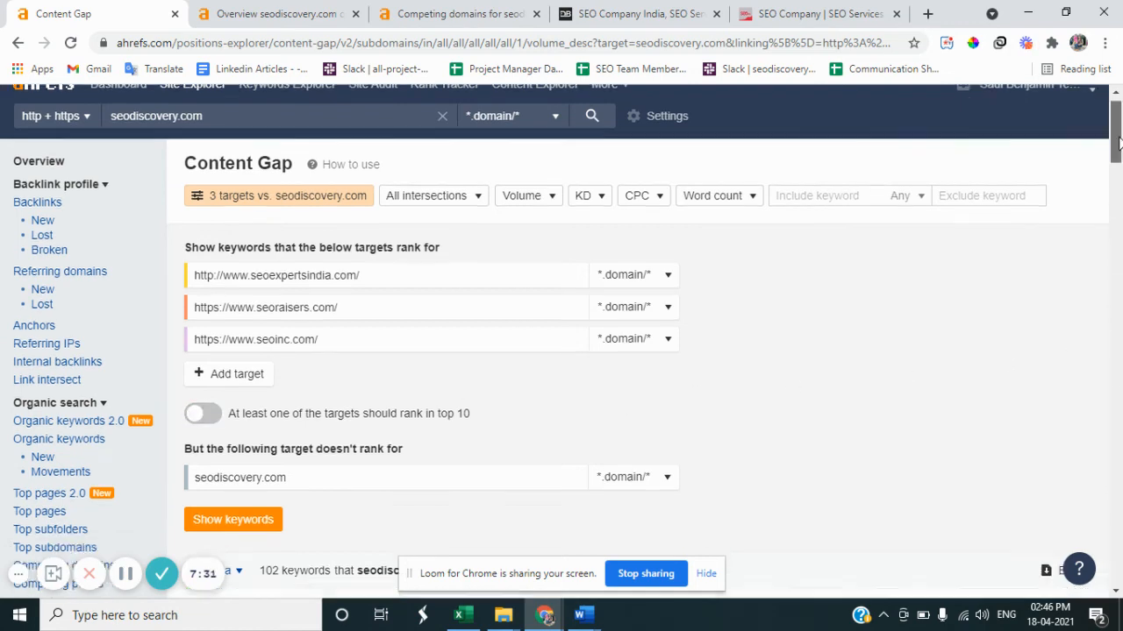
click(242, 265)
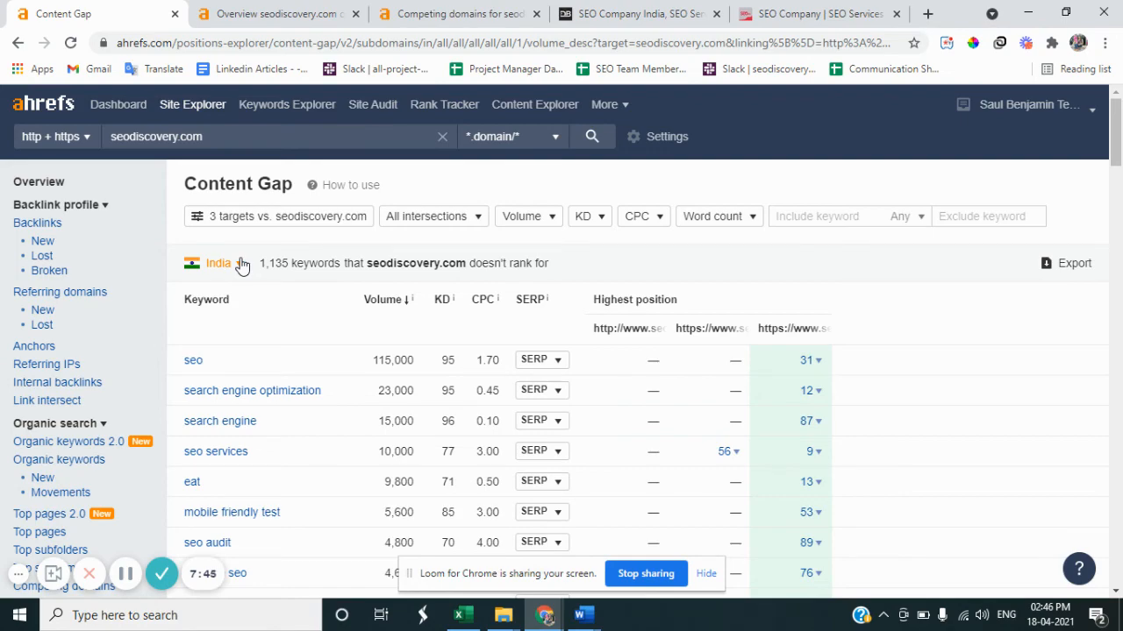
- Examine the expanded content gap keyword list, including volumes, difficulty and the three competitors' highest positions
mouse_move(1116, 157)
mouse_down()
mouse_move(1115, 260)
mouse_move(1116, 160)
mouse_up()
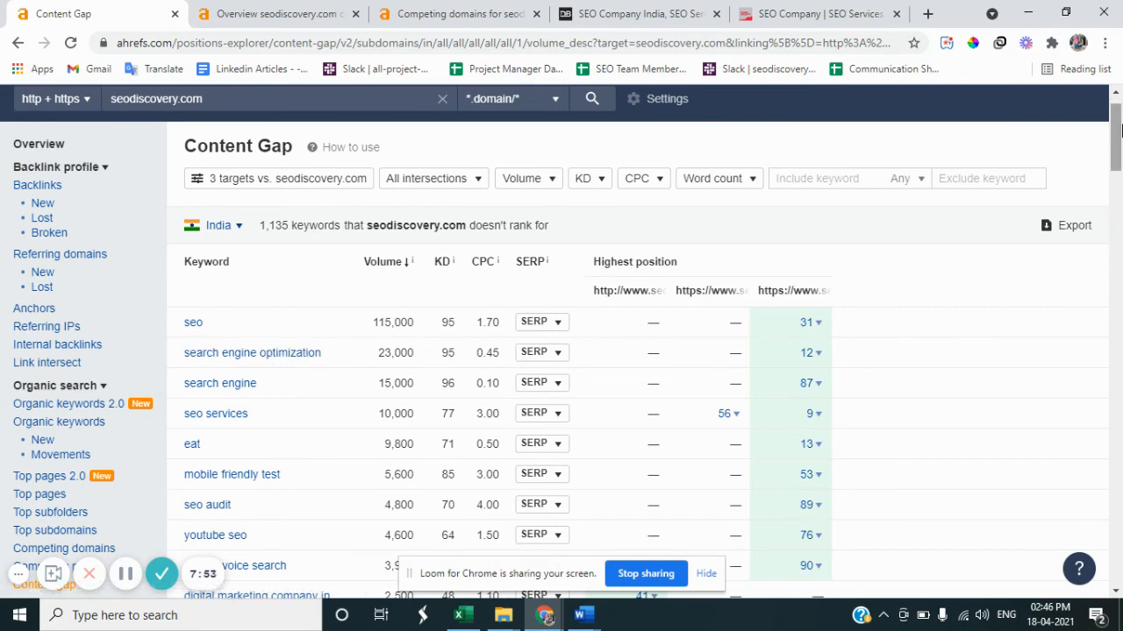
mouse_move(1118, 129)
mouse_down()
mouse_move(1117, 191)
mouse_move(1117, 138)
mouse_up()
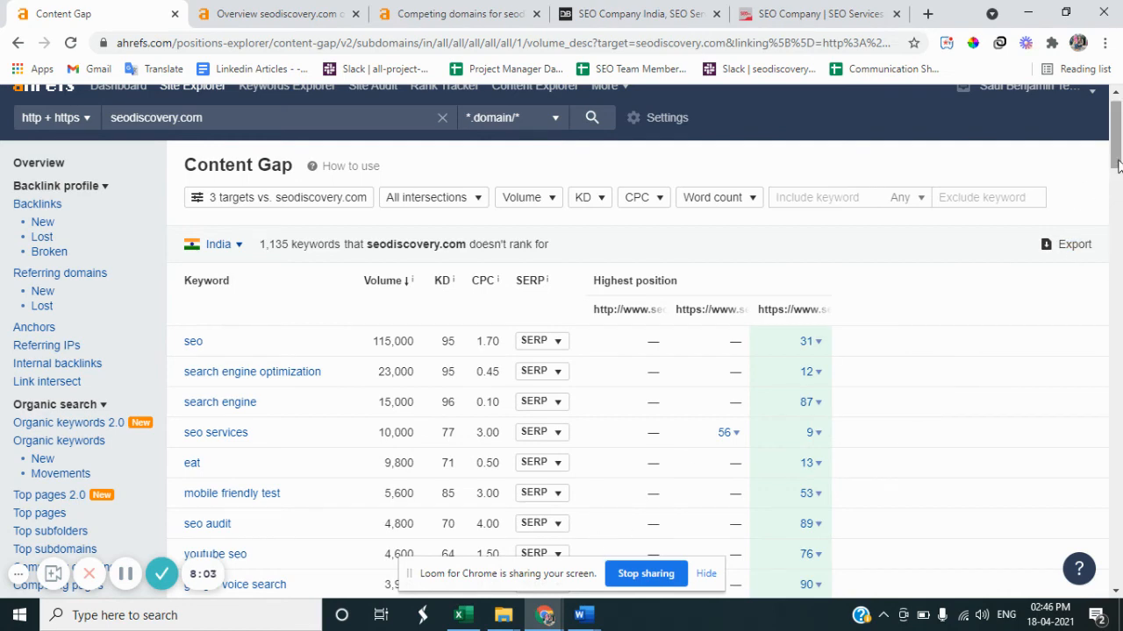
drag(1117, 166, 1117, 237)
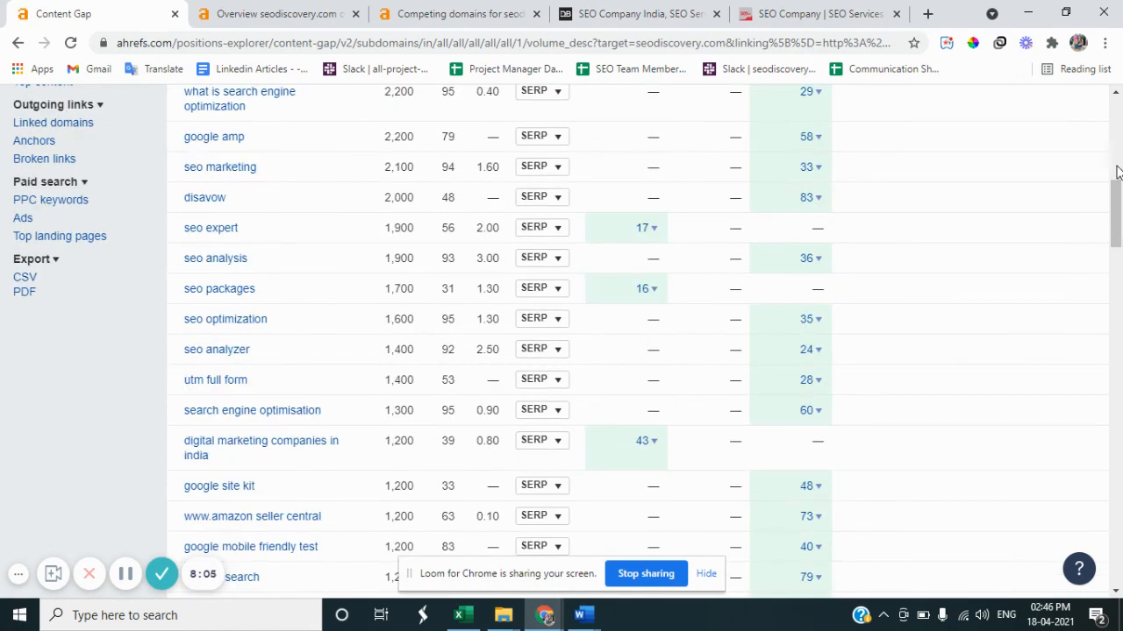
drag(1117, 219, 1113, 119)
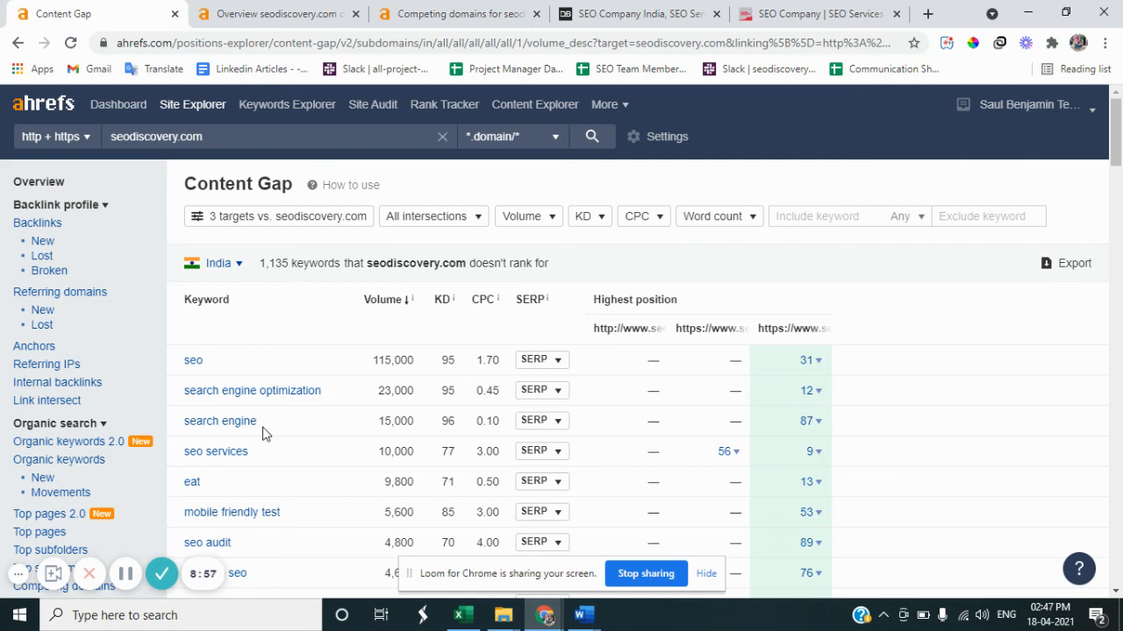
scroll(1116, 188, down, 3)
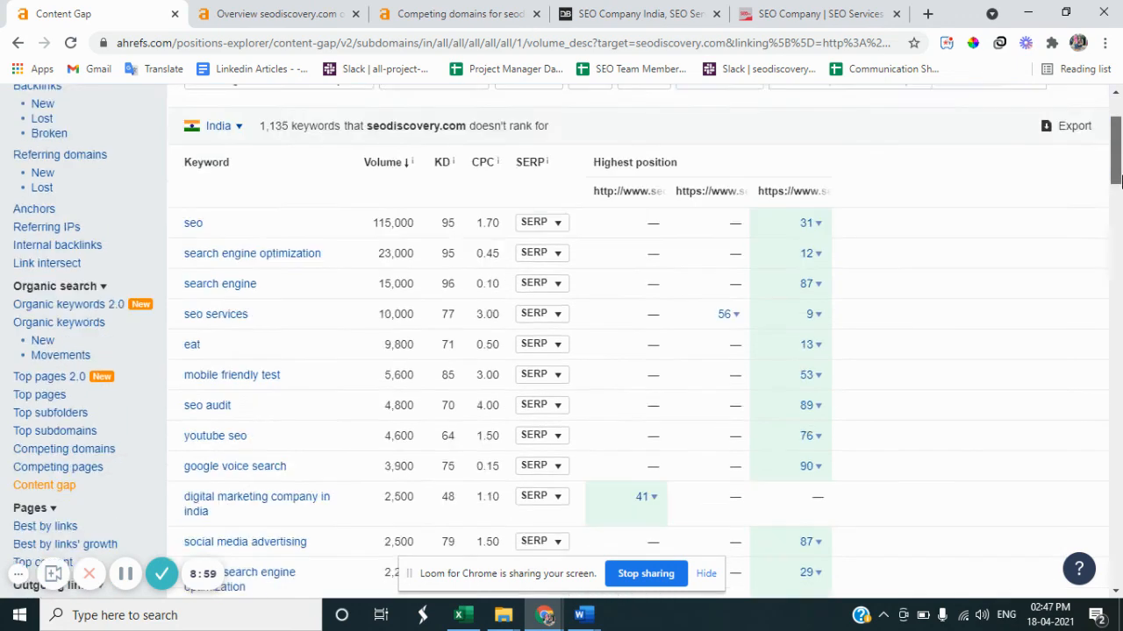
drag(1116, 189, 1118, 151)
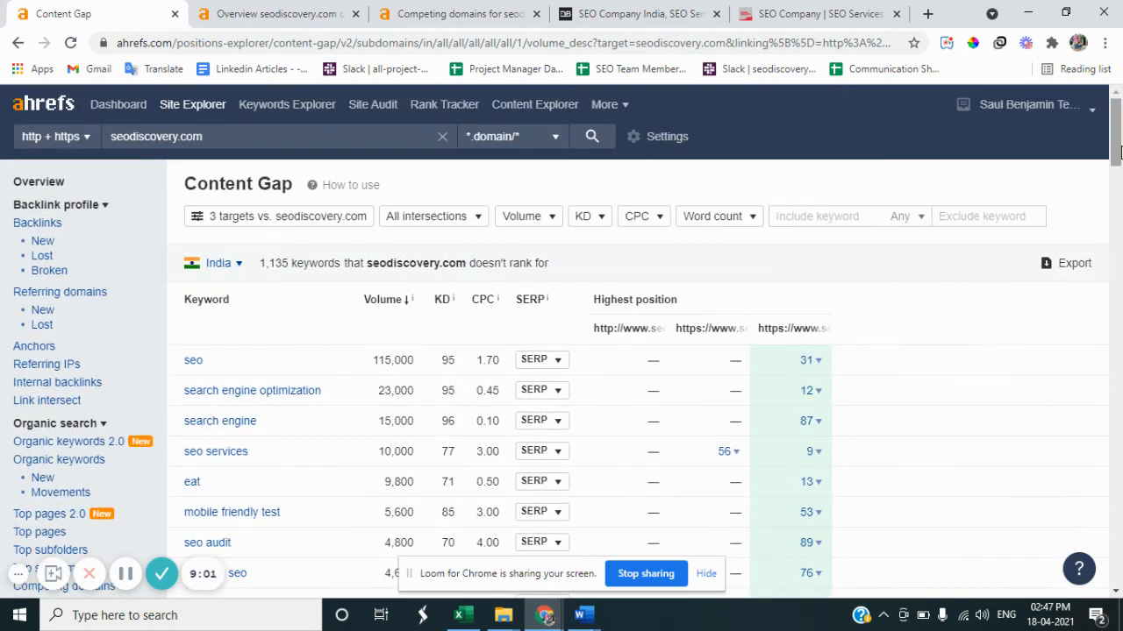